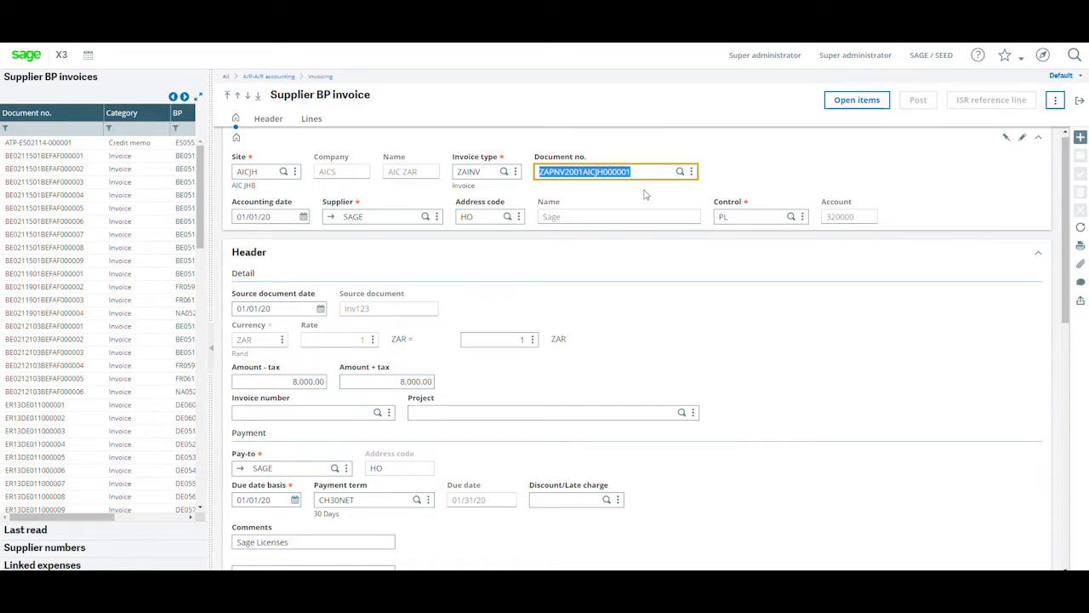
# Start a new supplier BP invoice and set its site to AICJH.
pyautogui.click(1081, 137)
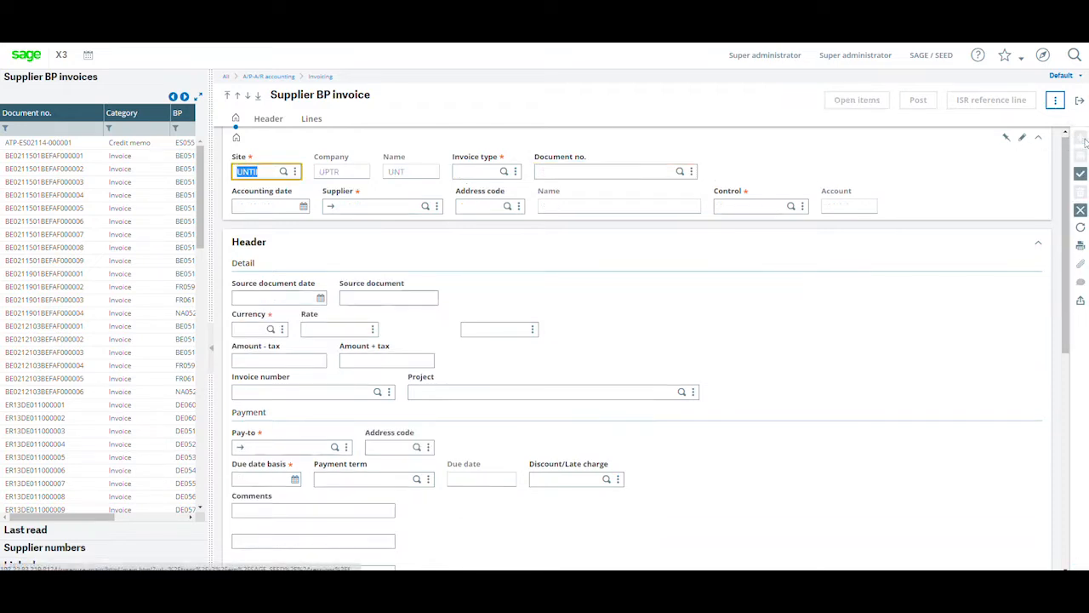
pyautogui.write('aicjh')
pyautogui.press('Tab')
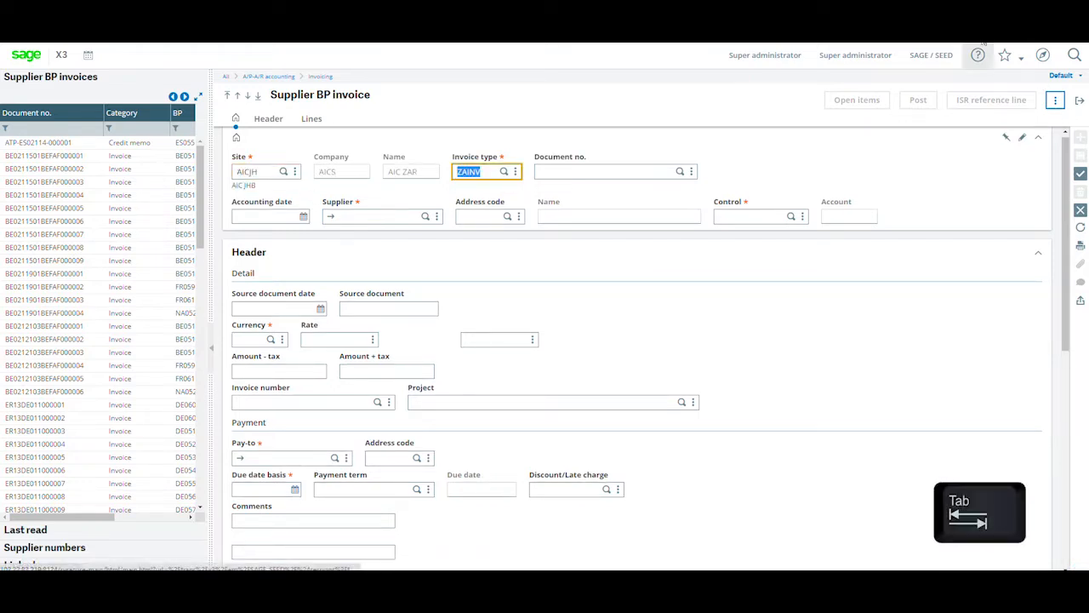
# Select ZAINV as the invoice type from the invoice type selection list.
pyautogui.click(492, 172)
pyautogui.click(504, 172)
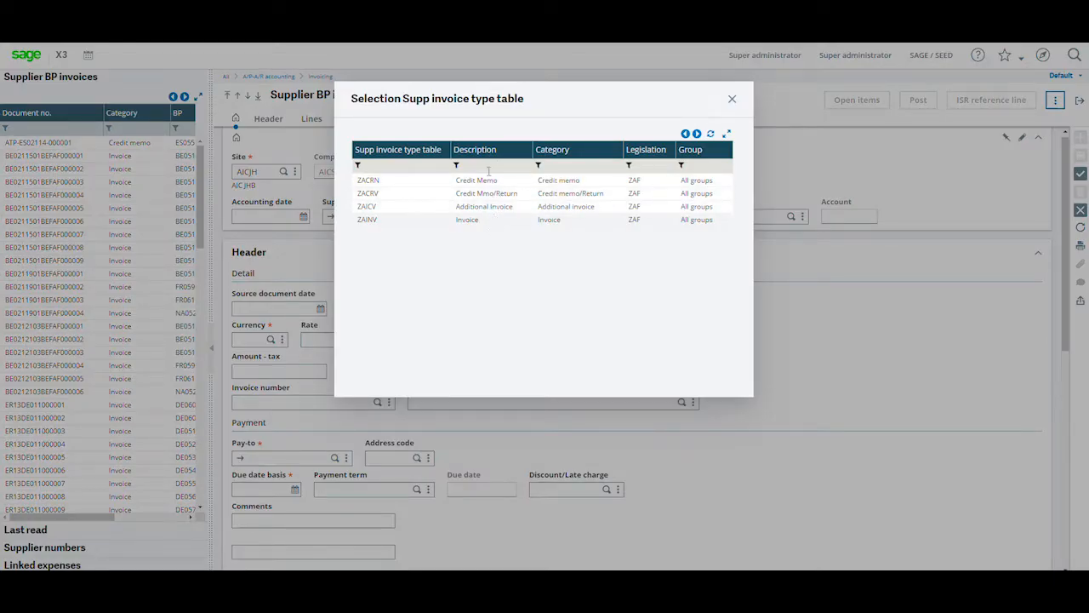
pyautogui.click(488, 219)
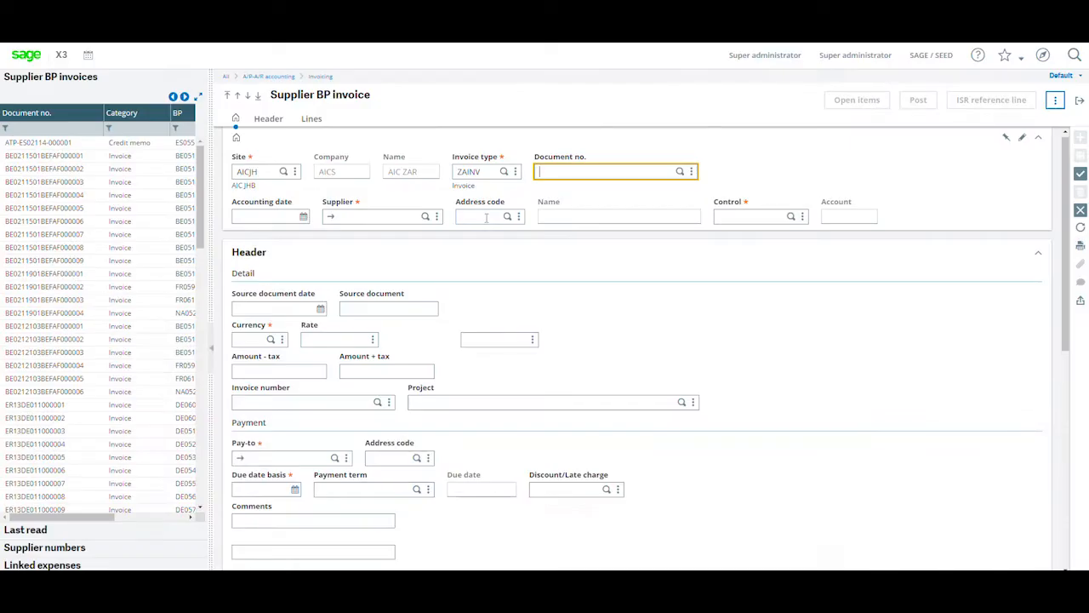
pyautogui.press('Tab')
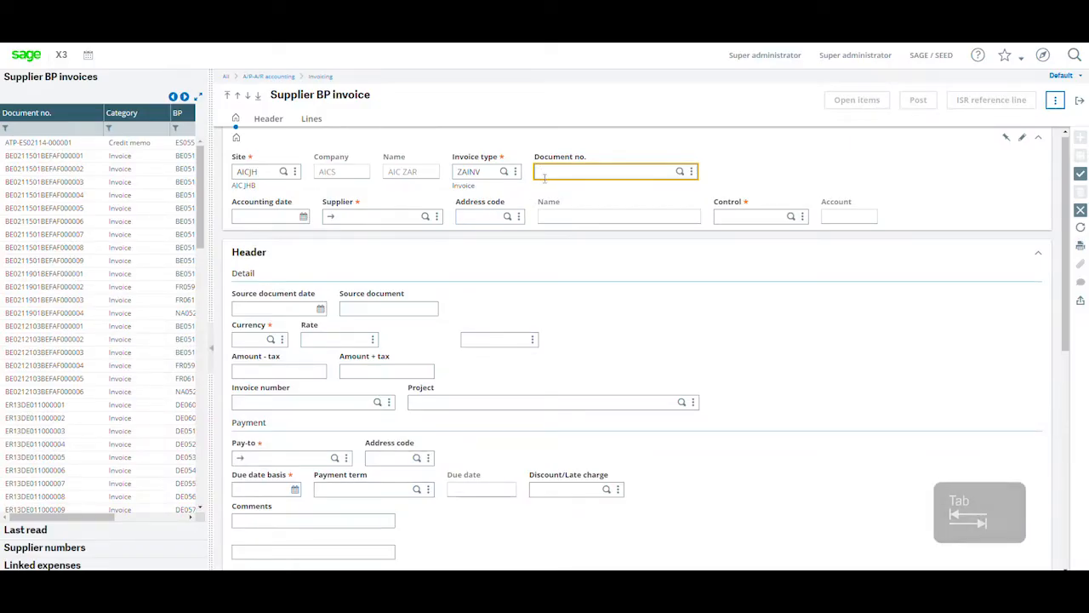
# Set the accounting date to 01/01/20 using the calendar's year and month pickers.
pyautogui.click(304, 217)
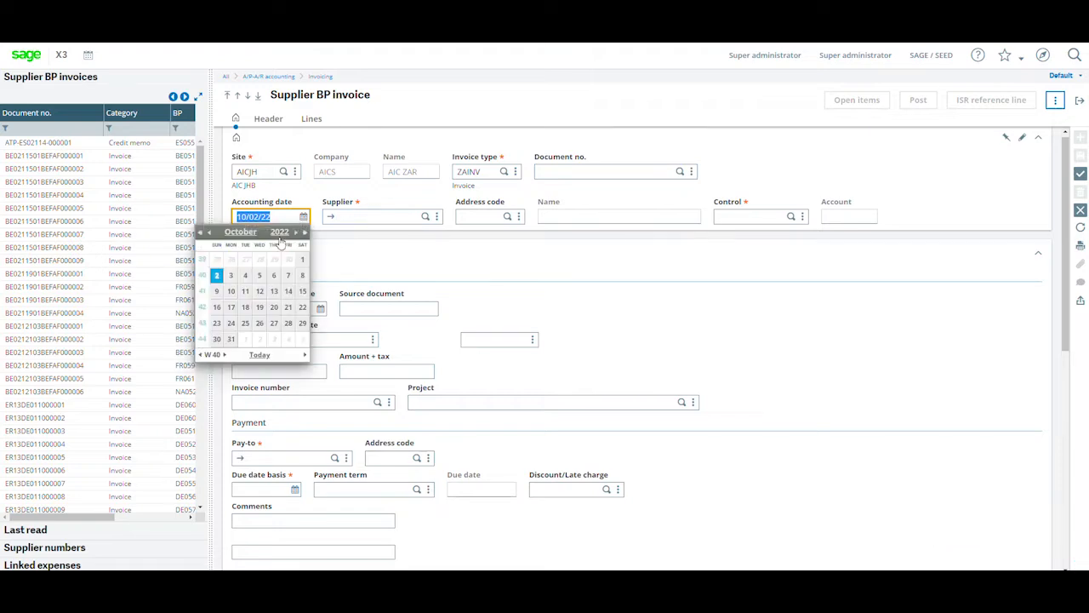
pyautogui.click(279, 231)
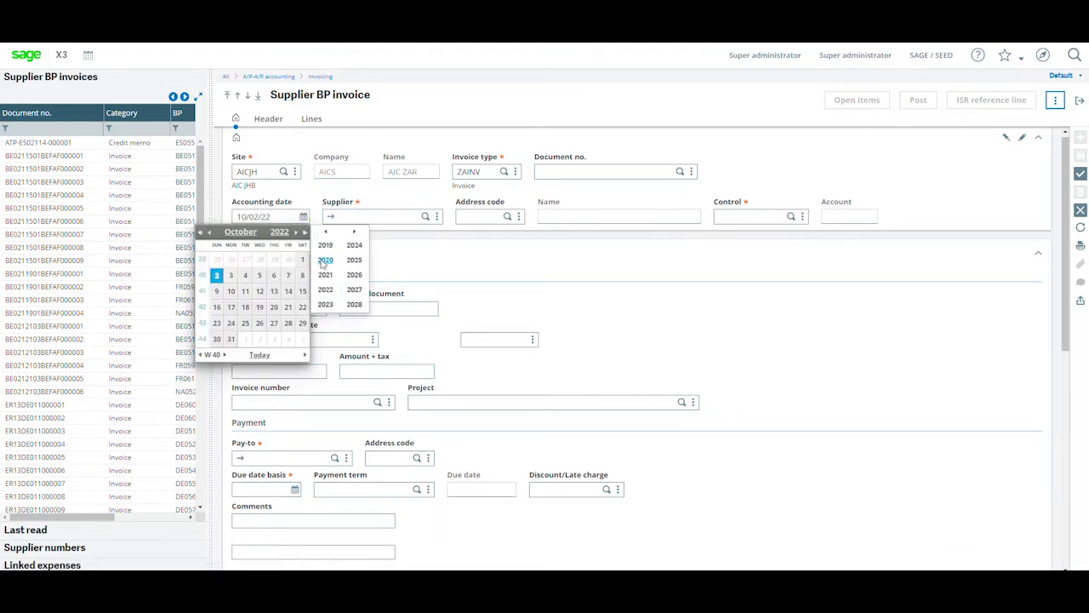
pyautogui.click(323, 260)
pyautogui.click(242, 232)
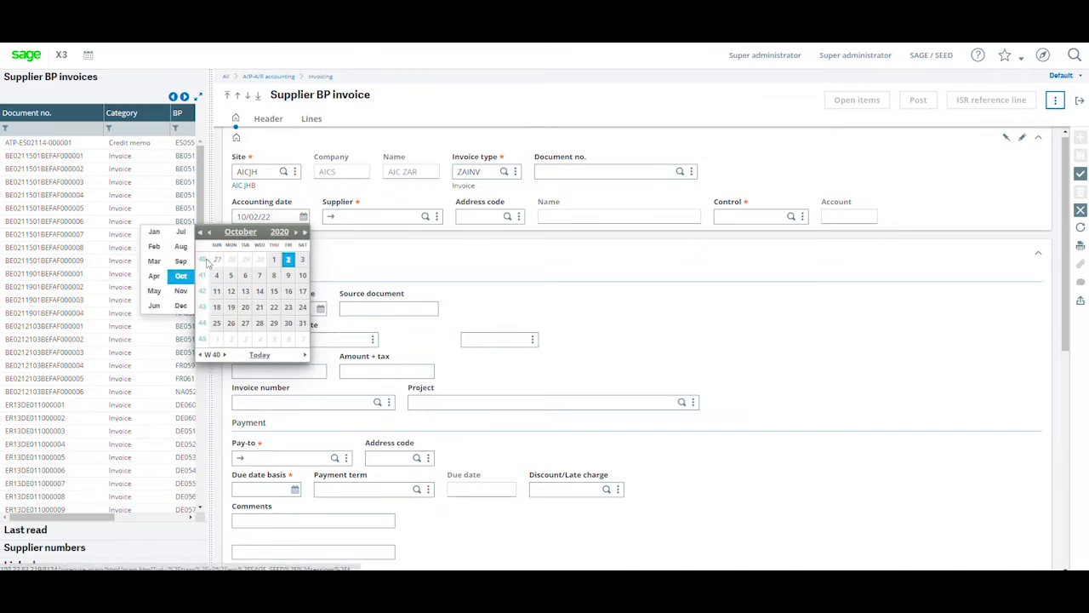
pyautogui.click(154, 233)
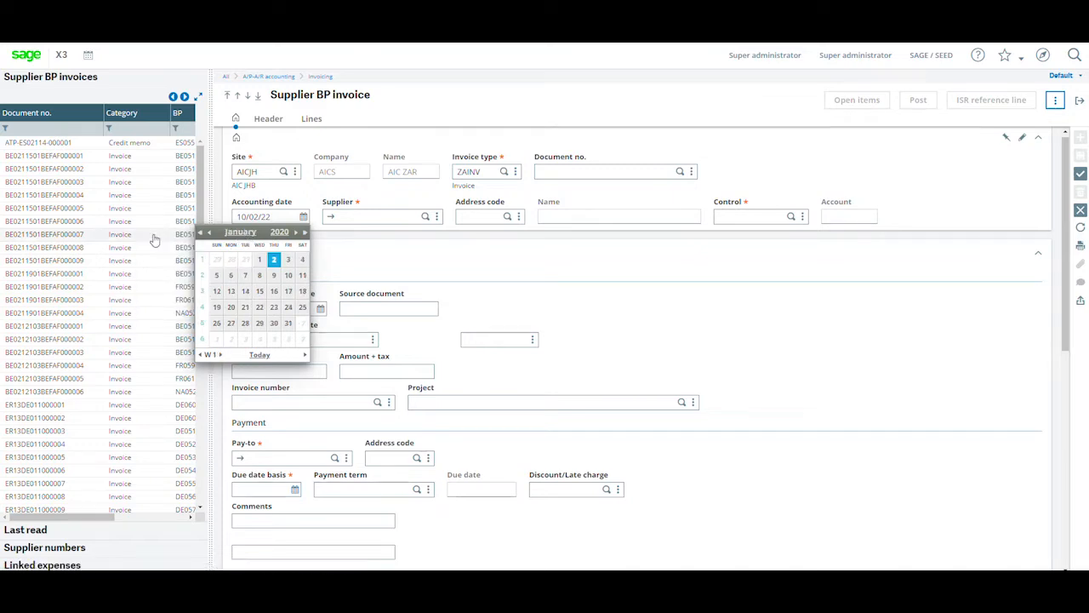
pyautogui.click(260, 260)
pyautogui.press('Tab')
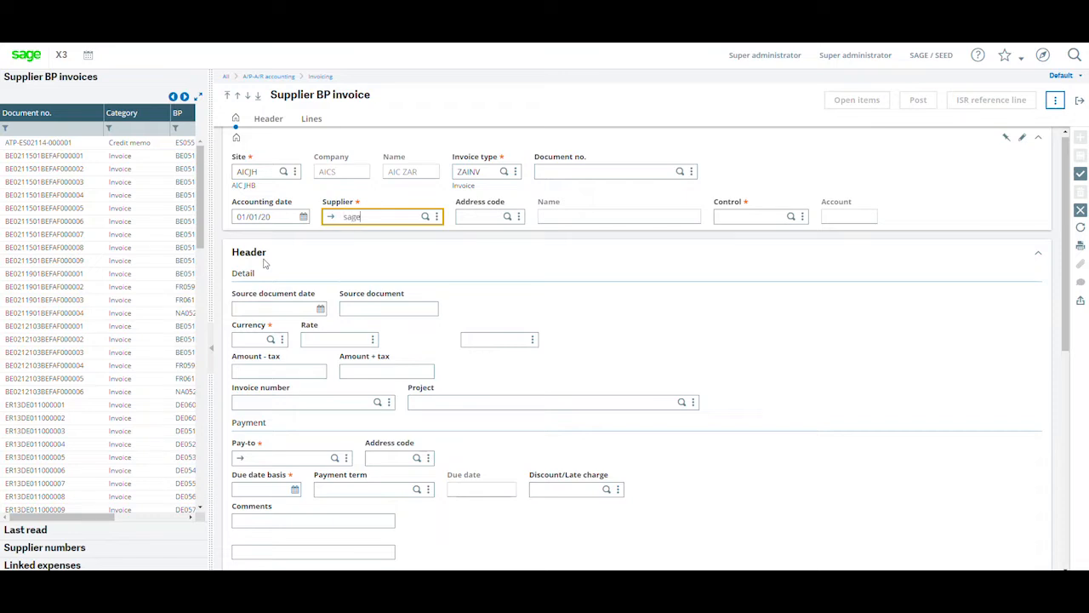
# Enter SAGE as the supplier and accept the default address code HO and control PL.
pyautogui.press('Tab')
pyautogui.press('Tab')
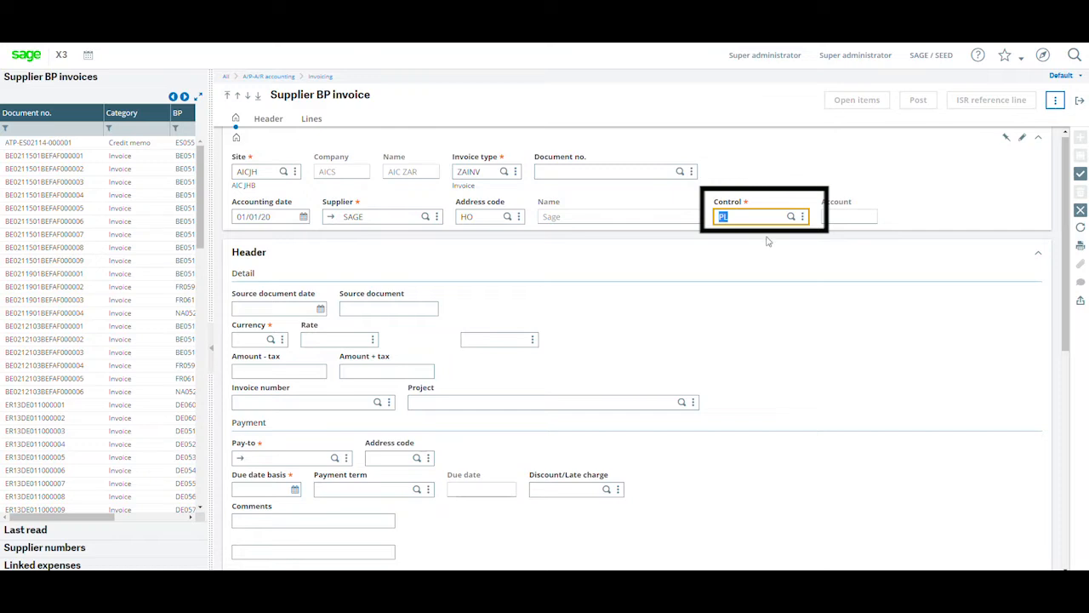
pyautogui.press('Tab')
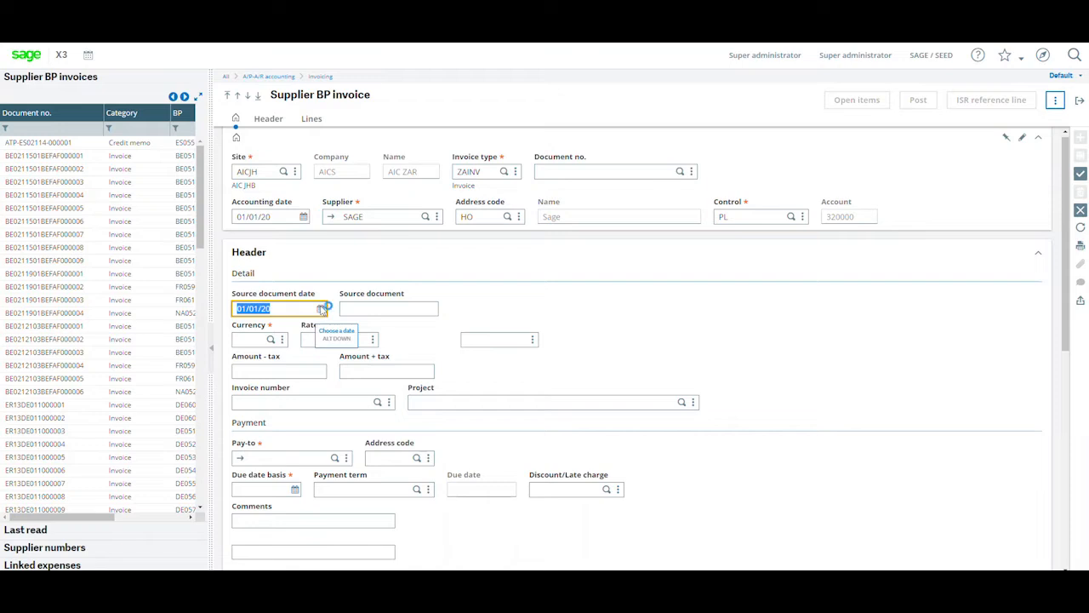
# Enter Inv123 as the source document and acknowledge the reference warning.
pyautogui.press('Tab')
pyautogui.press('capslock')
pyautogui.write('Inv1')
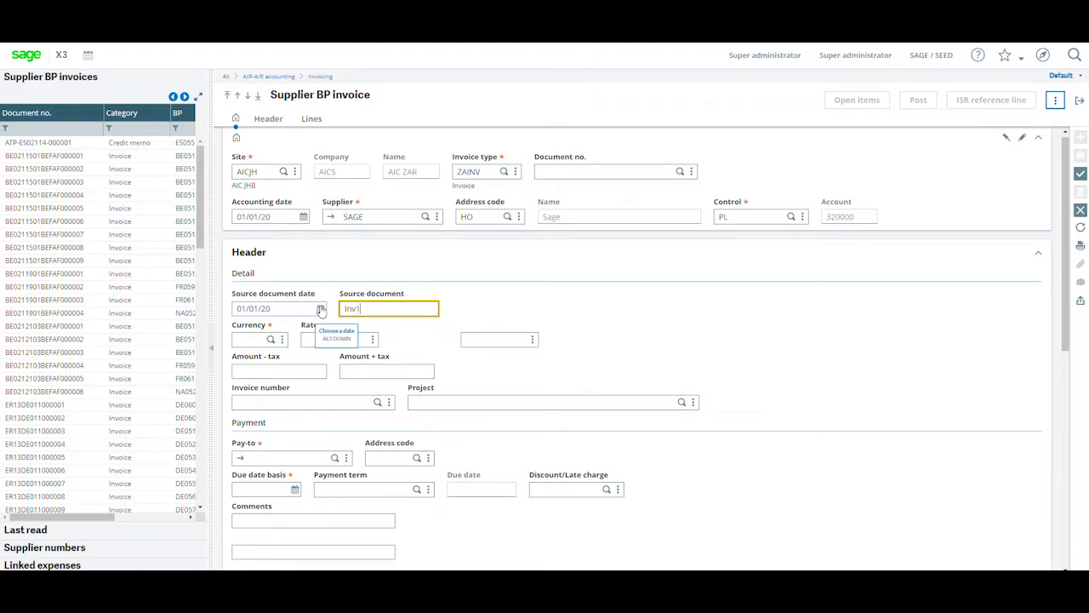
pyautogui.write('23')
pyautogui.press('Tab')
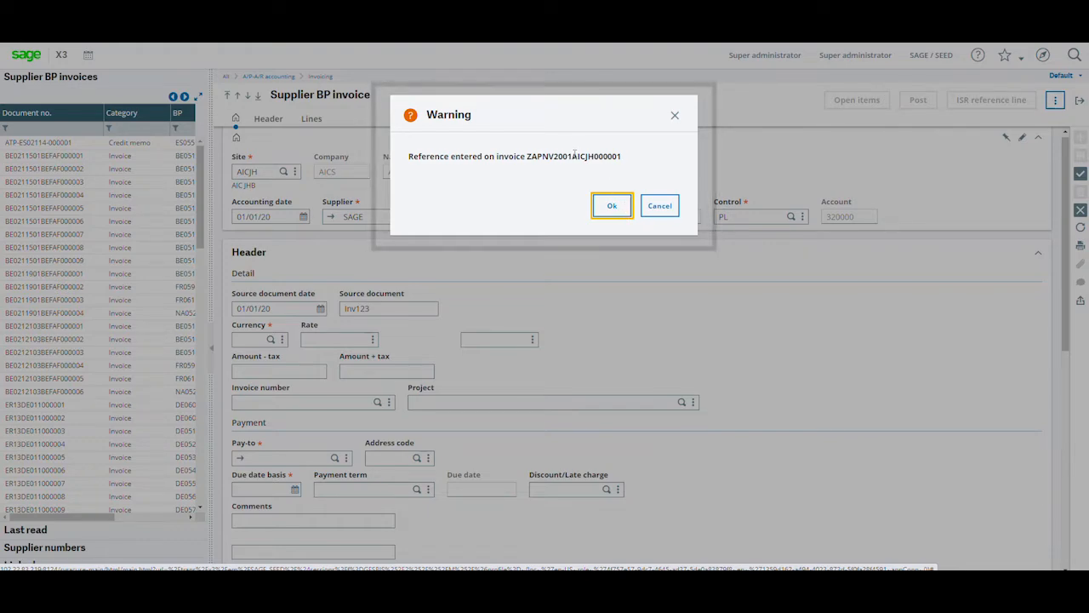
pyautogui.click(612, 206)
# Change the source document to Inv1234 and enter 8,000.00 as the amount excluding tax.
pyautogui.click(412, 308)
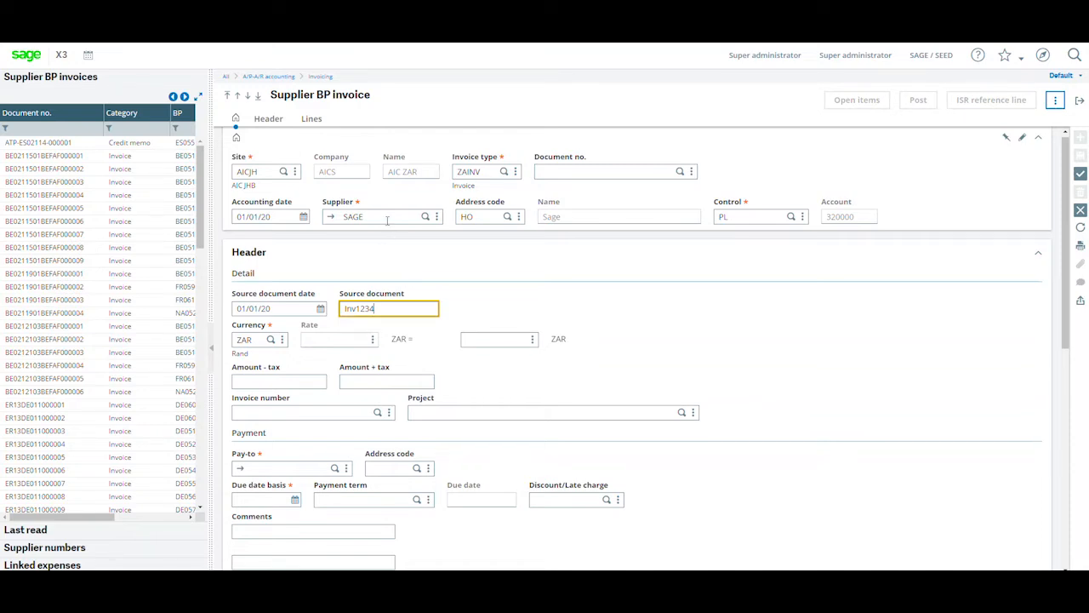
pyautogui.press('Tab')
pyautogui.press('Tab')
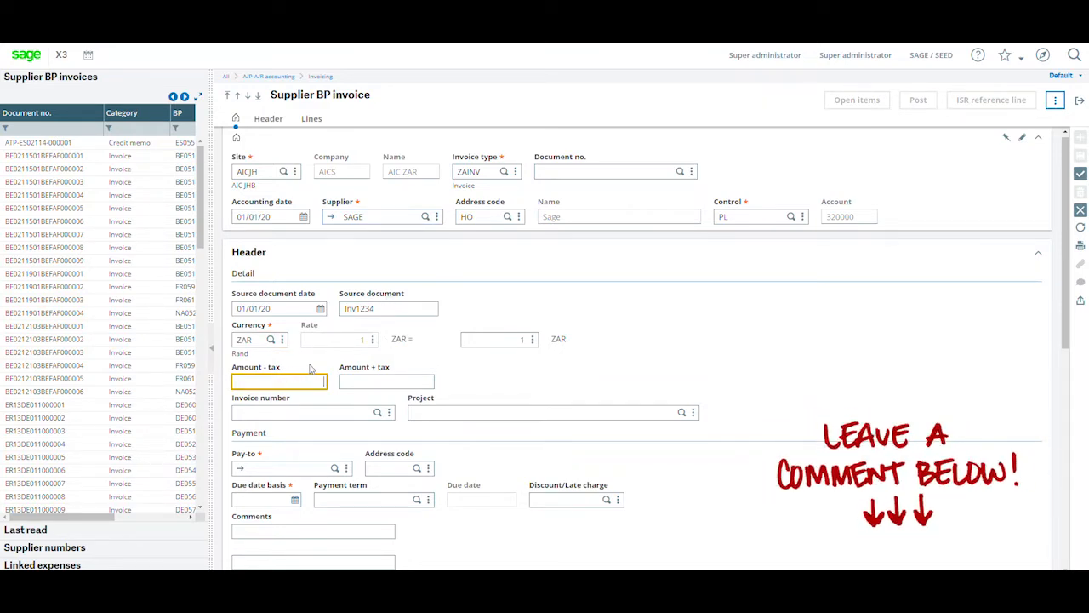
pyautogui.press('Tab')
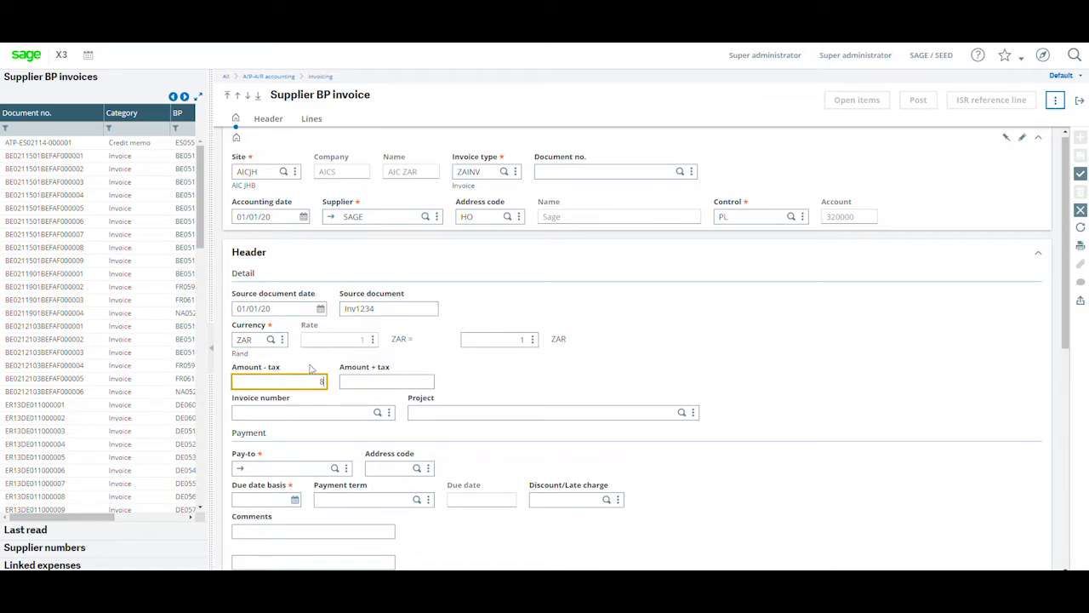
pyautogui.press('Tab')
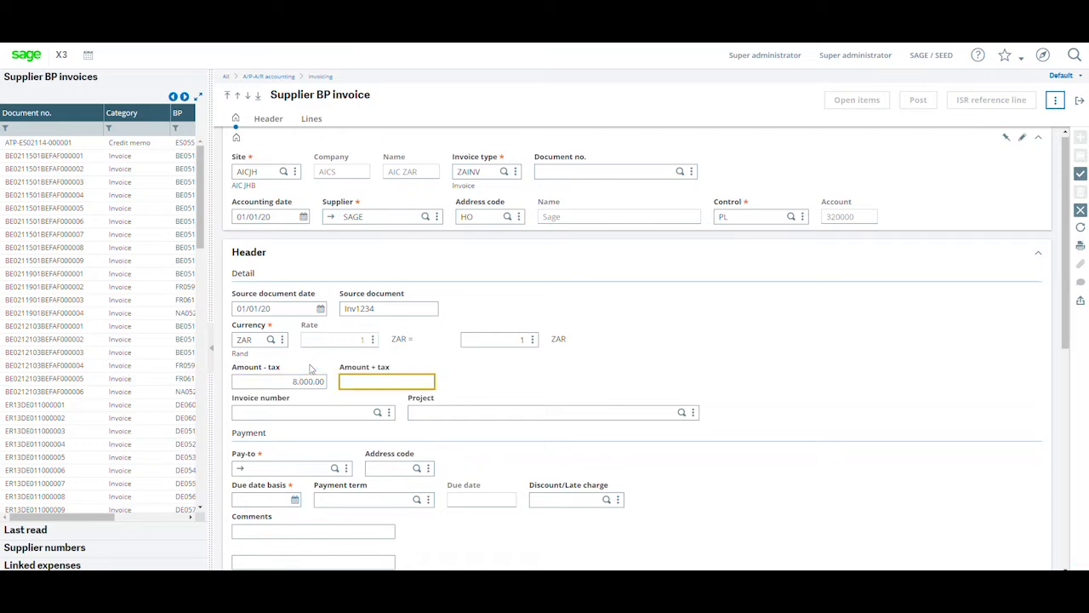
# Switch to Calculator, compute 8000 × 1.15 for the tax-inclusive amount, and close it.
pyautogui.press('super')
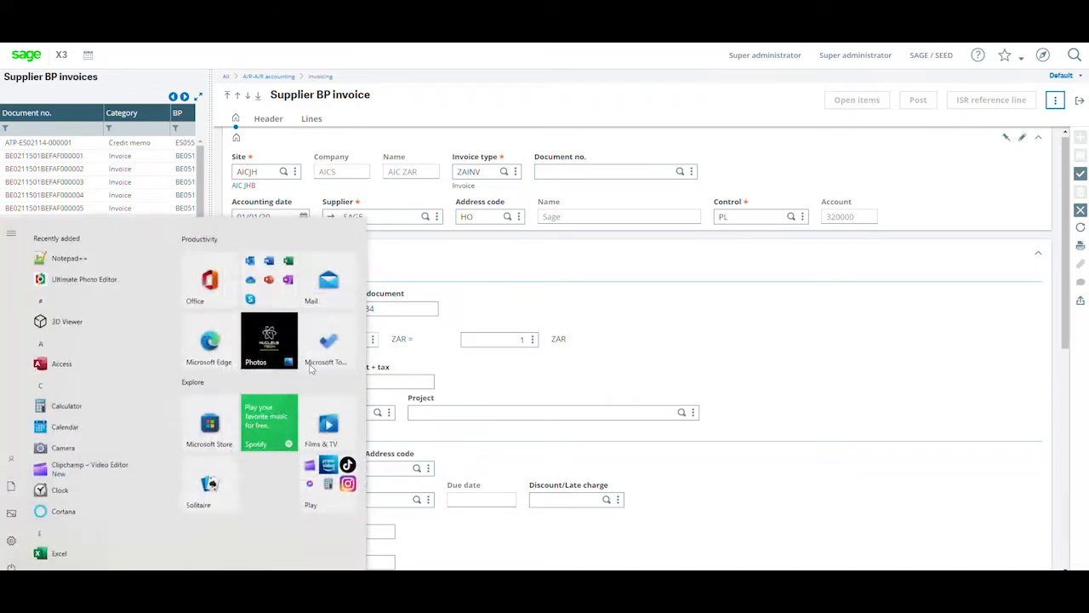
pyautogui.write('cal')
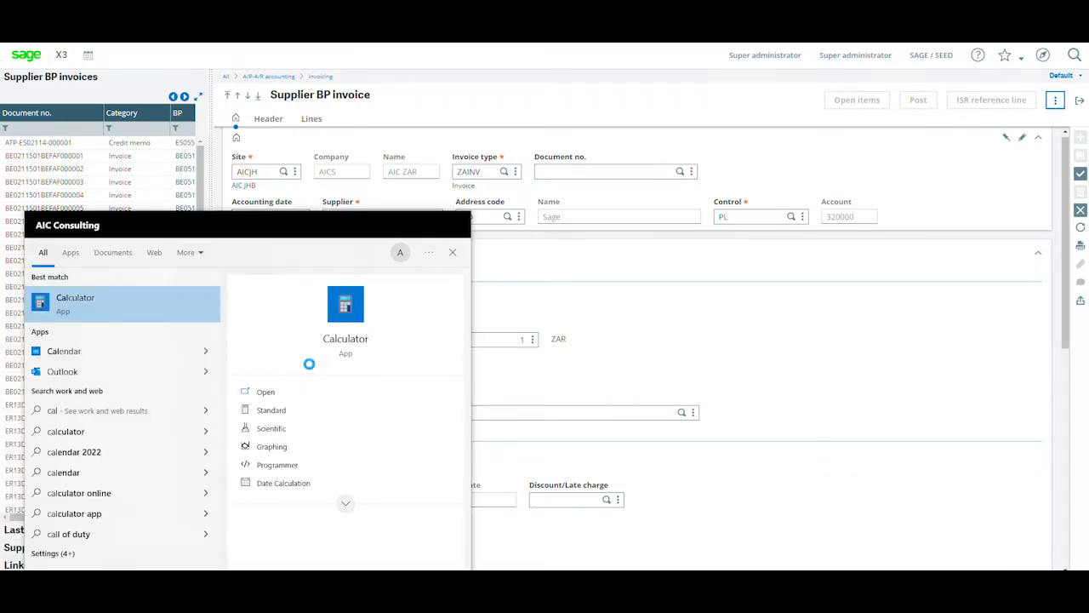
pyautogui.write('8000')
pyautogui.write('*1.15')
pyautogui.press('Return')
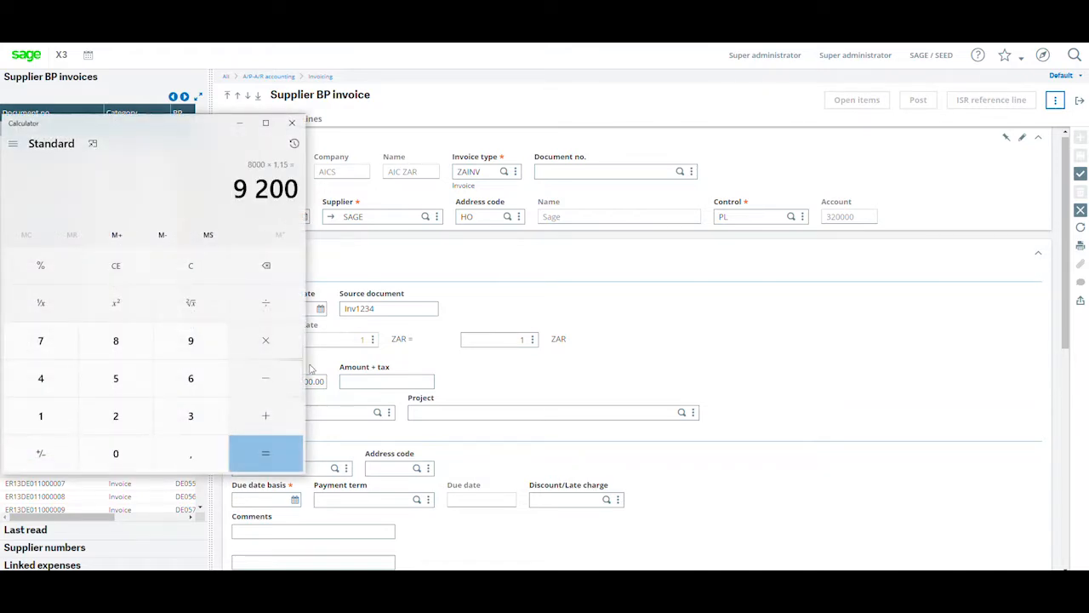
pyautogui.click(296, 126)
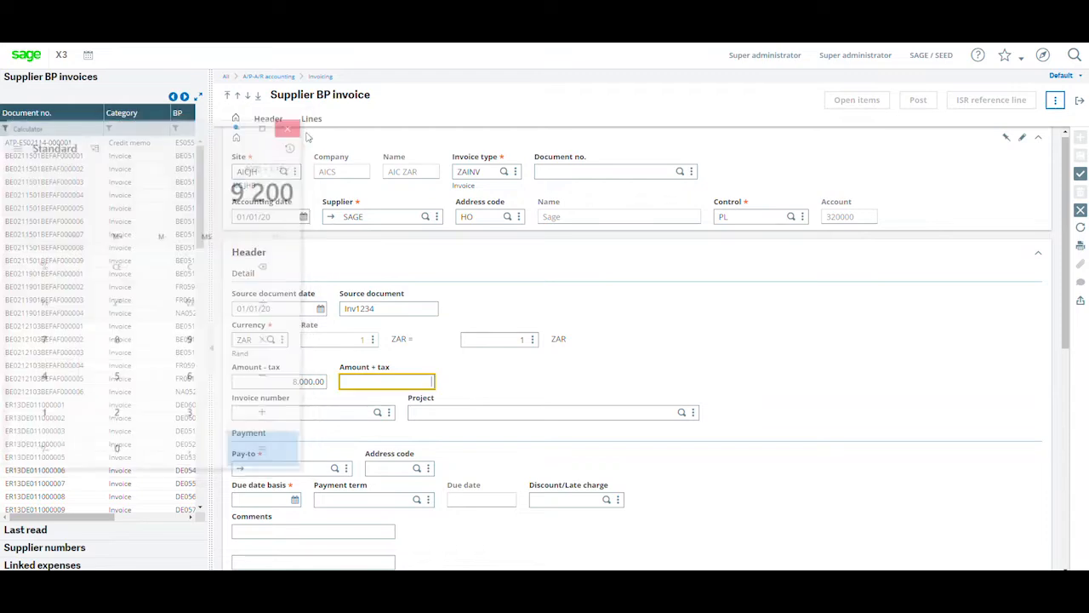
# Set the amount including tax to 9200 and move through to the payment term CH30NET.
pyautogui.write('9200')
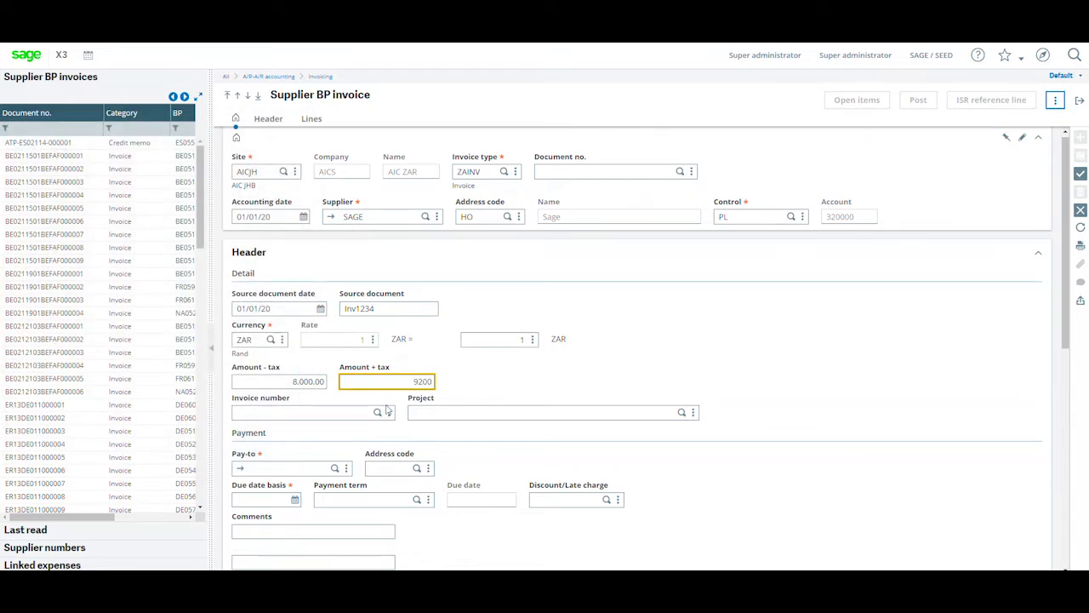
pyautogui.press('Tab')
pyautogui.press('Tab')
pyautogui.press('Tab')
pyautogui.press('Tab')
pyautogui.press('Tab')
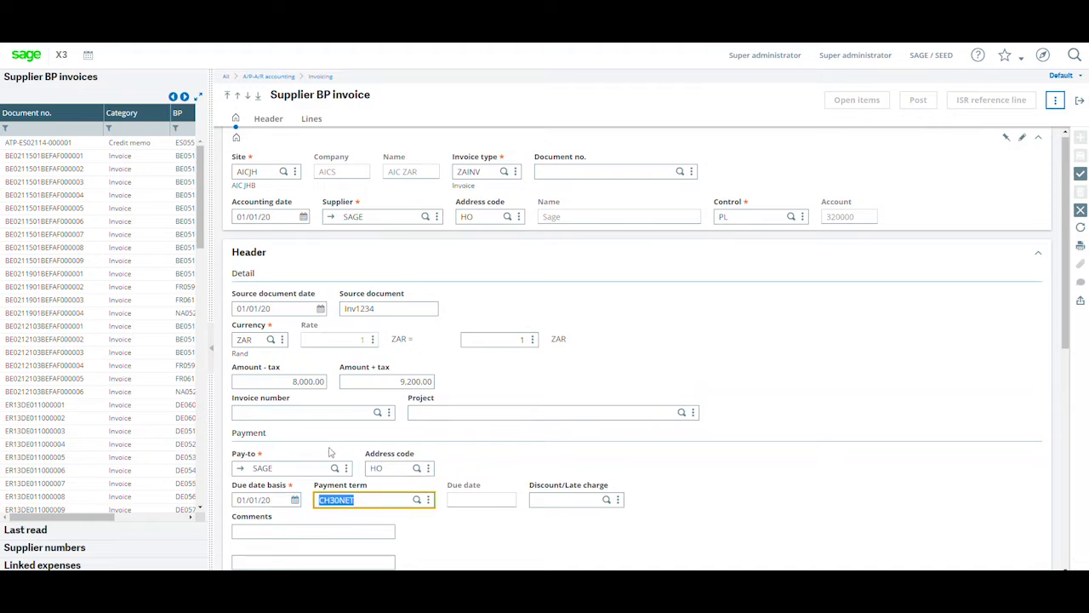
# Enter the invoice comment Trainig Sage X3.
pyautogui.scroll(-1, 283, 504)
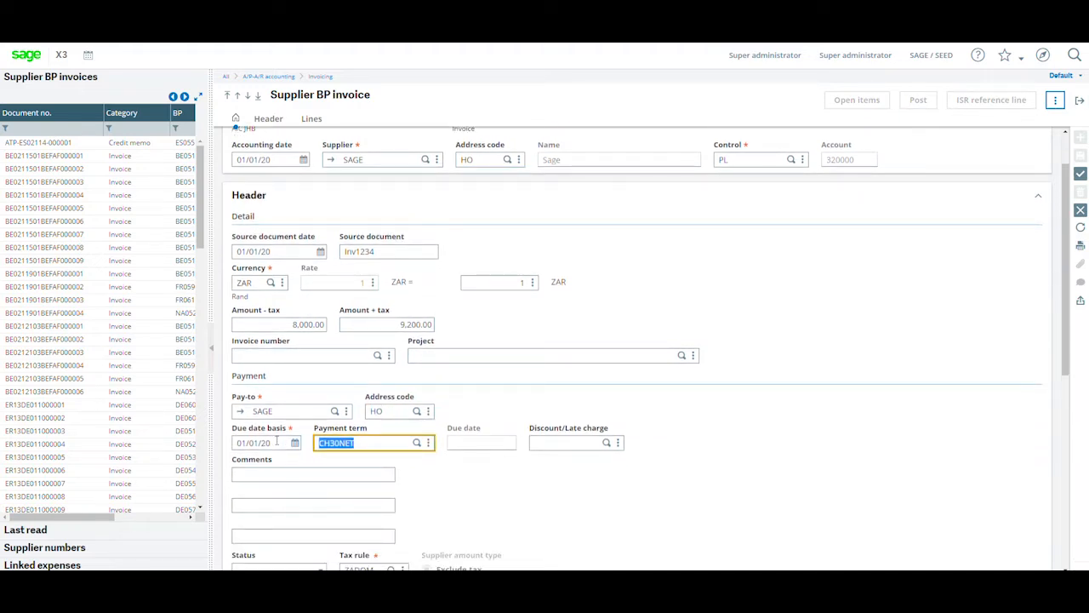
pyautogui.press('Tab')
pyautogui.press('Tab')
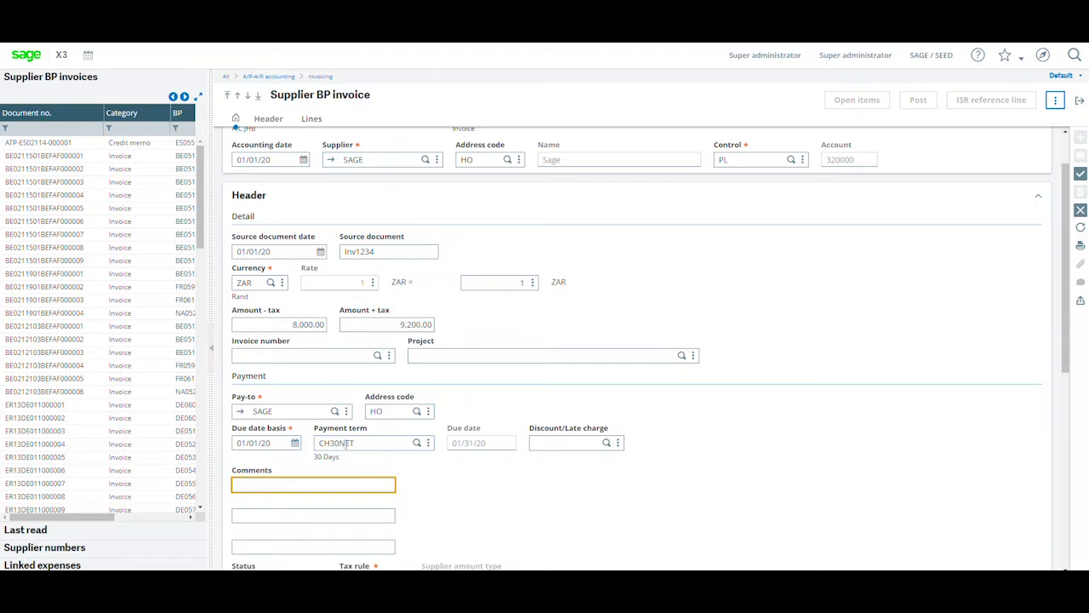
pyautogui.press('capslock')
pyautogui.write('Trainin')
pyautogui.write(' Sage X3')
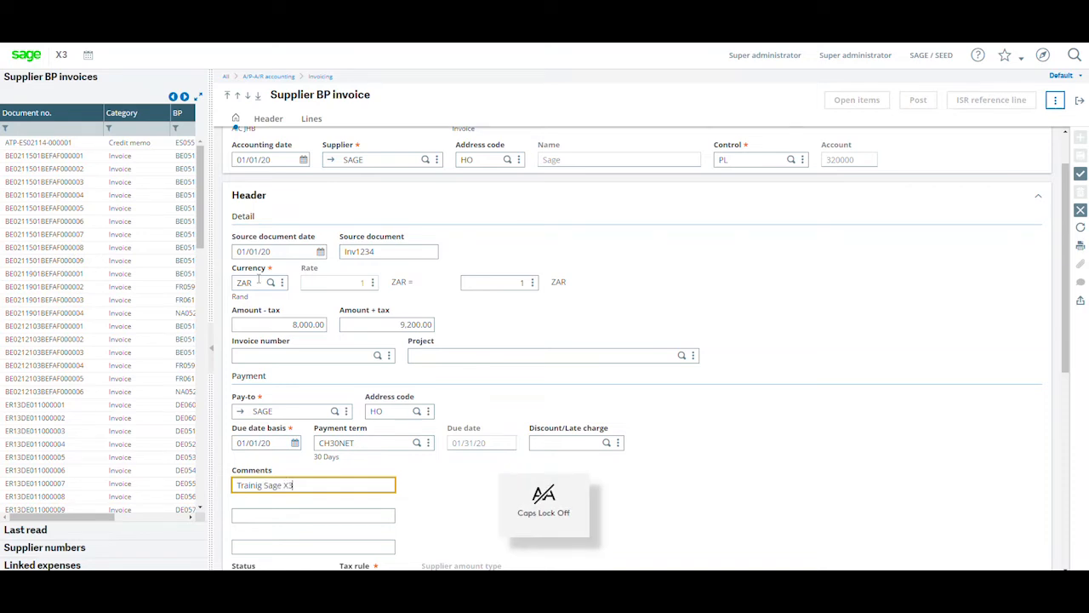
pyautogui.press('Tab')
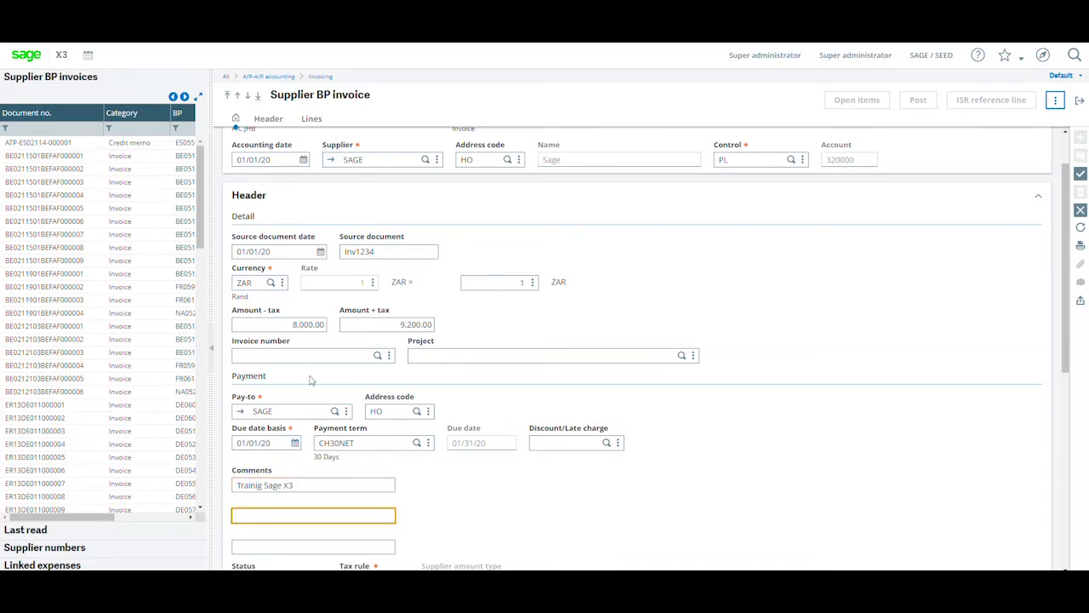
# Set the invoice status to To validate and move on to the tax rule ZADOM.
pyautogui.scroll(-3, 320, 399)
pyautogui.press('Tab')
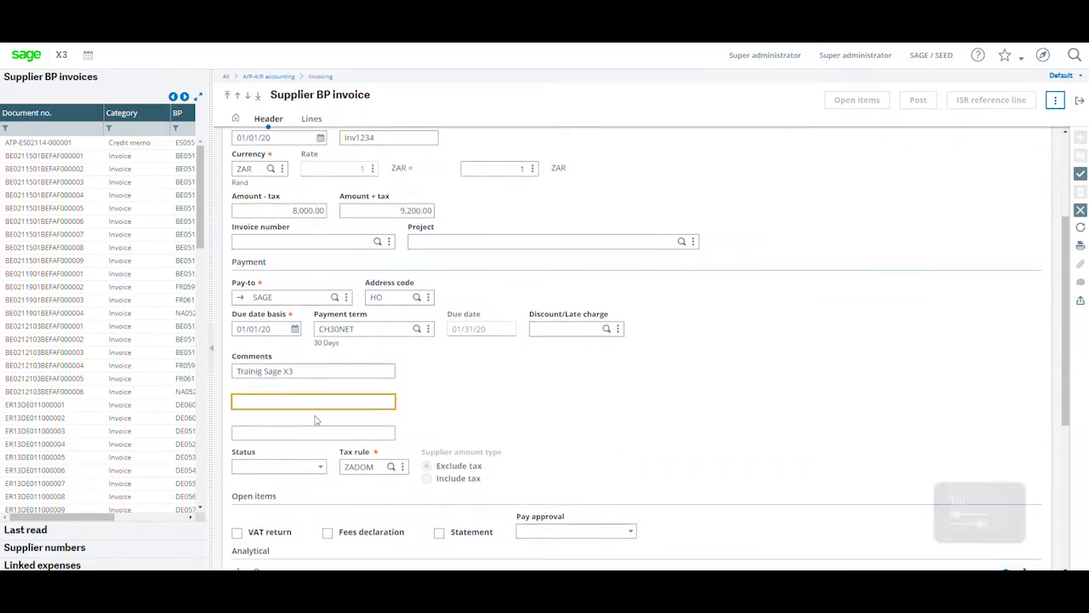
pyautogui.press('Tab')
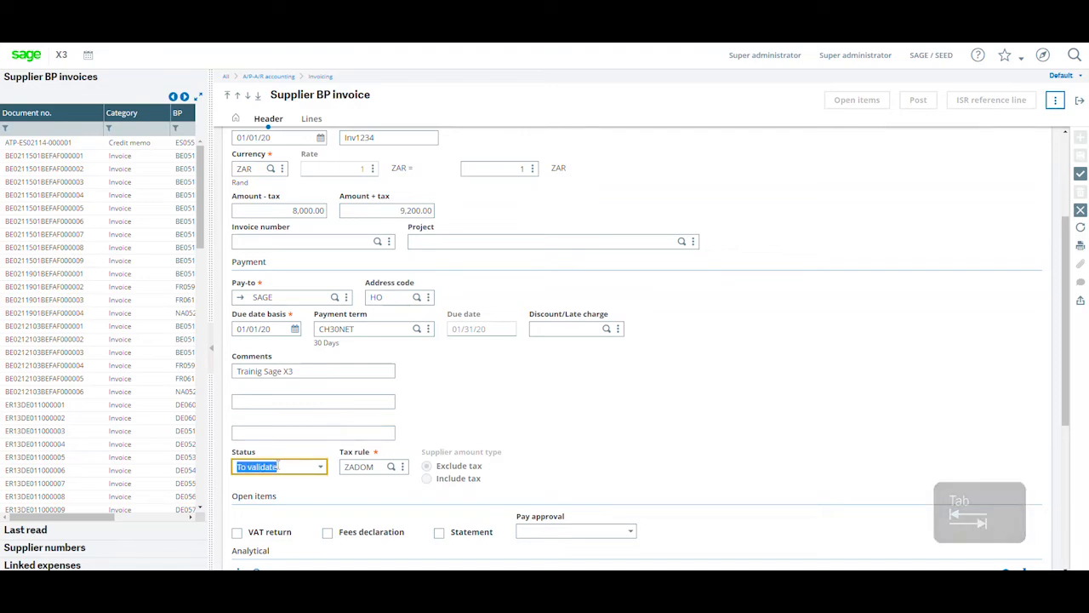
pyautogui.click(321, 472)
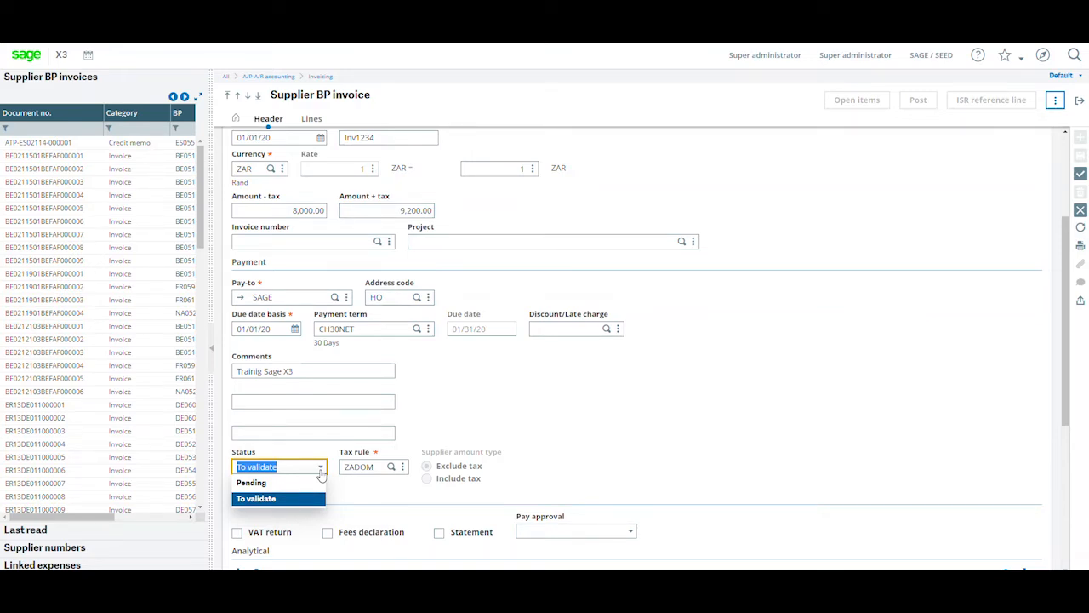
pyautogui.press('Tab')
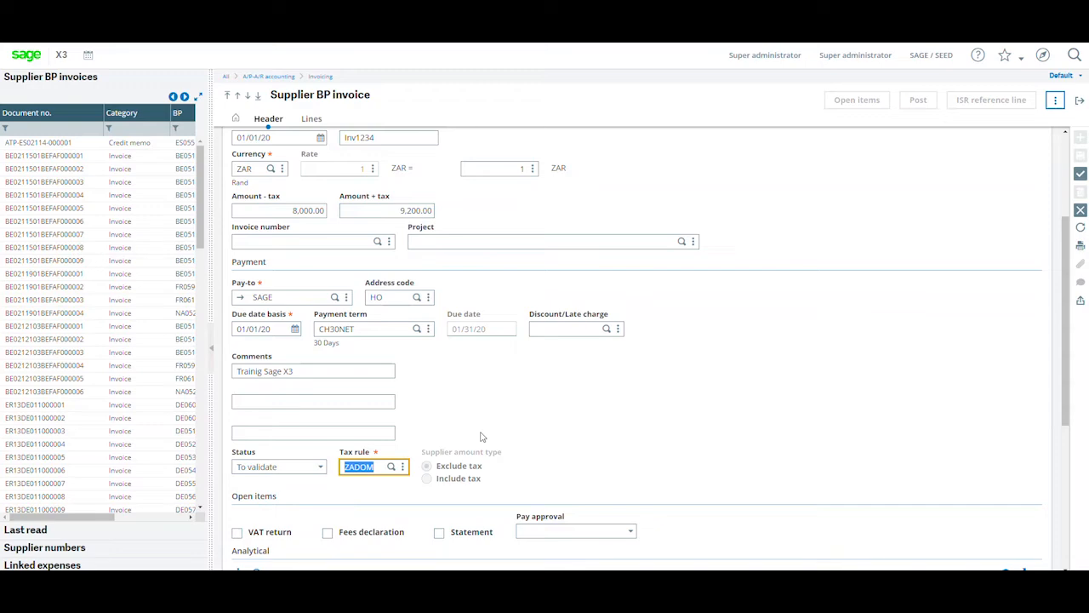
# Start invoice line 1 at site AICJH, clear its default Legal ZAF account and open the account lookup.
pyautogui.scroll(-3, 481, 437)
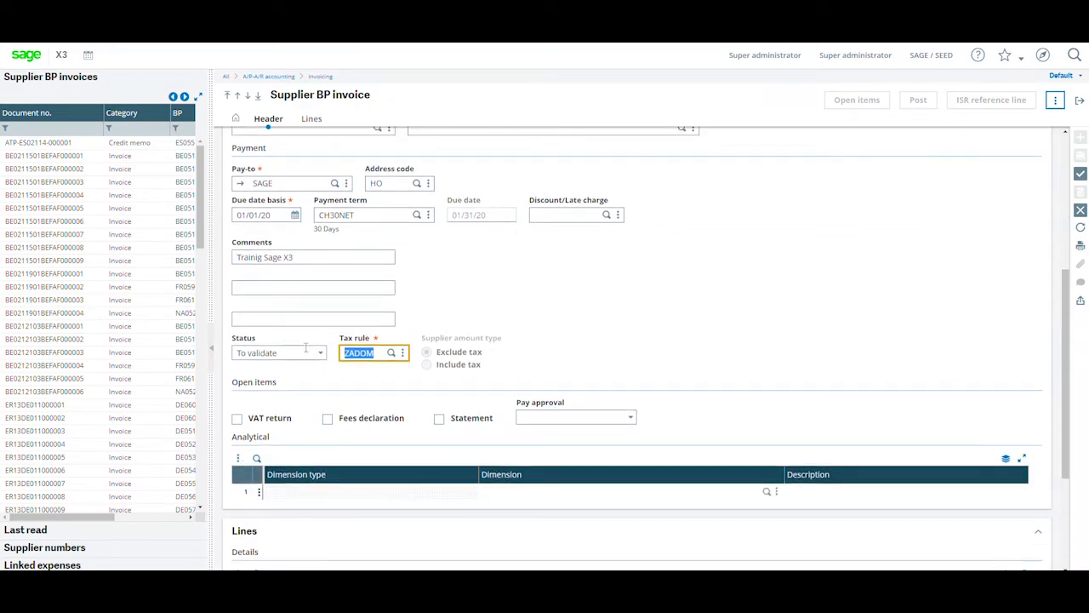
pyautogui.scroll(-5, 280, 425)
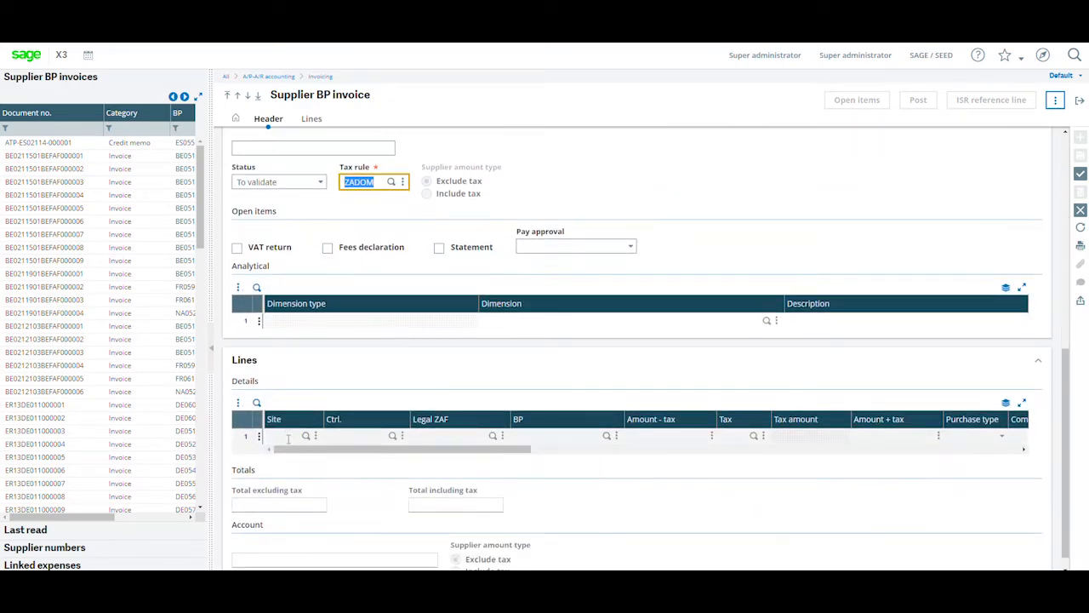
pyautogui.click(287, 437)
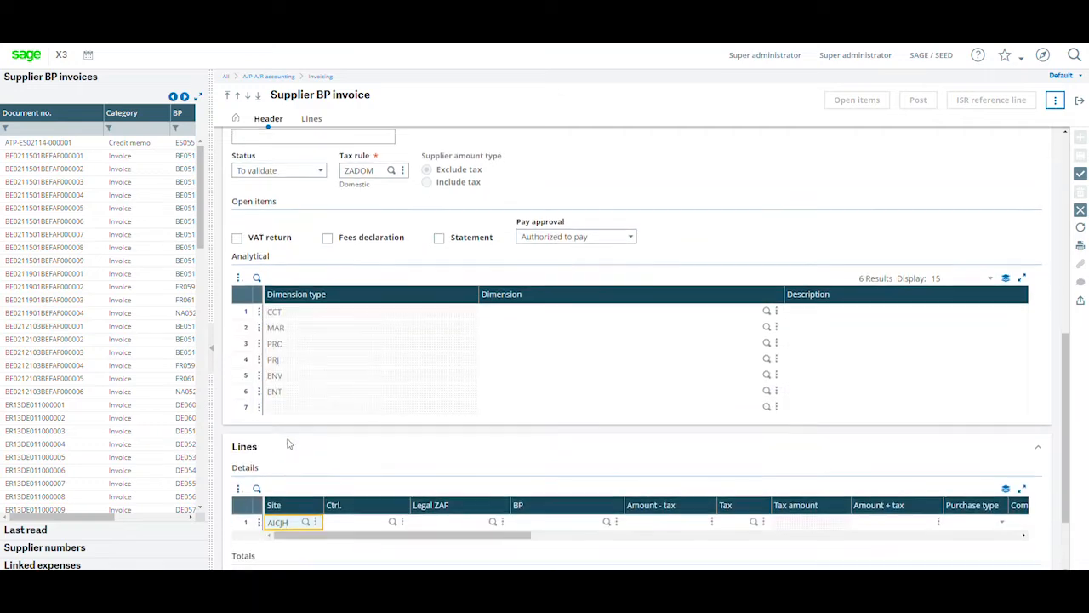
pyautogui.scroll(-1, 288, 451)
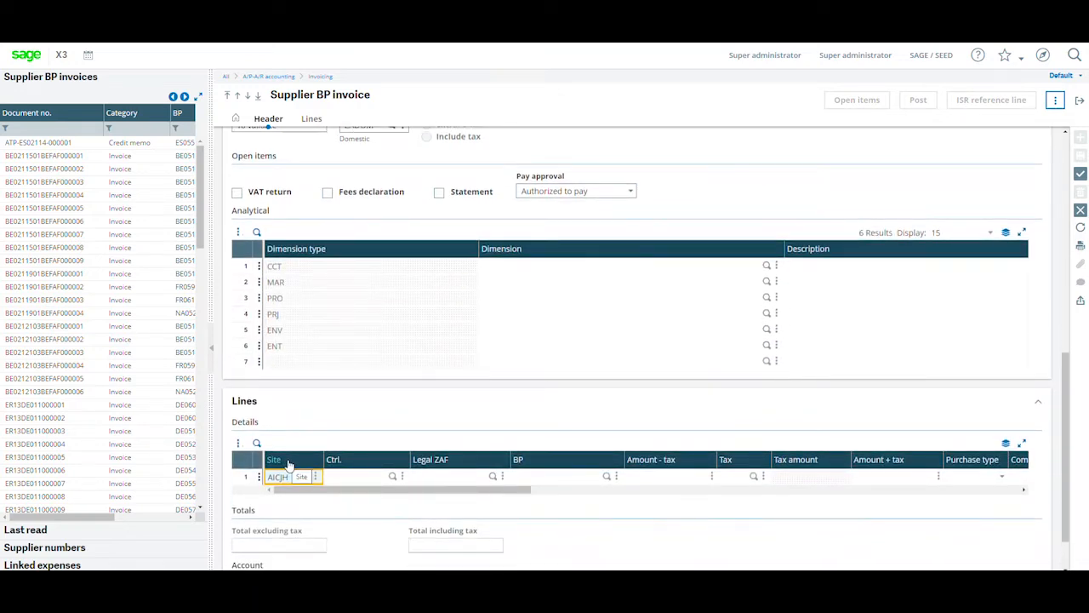
pyautogui.click(394, 433)
pyautogui.press('Tab')
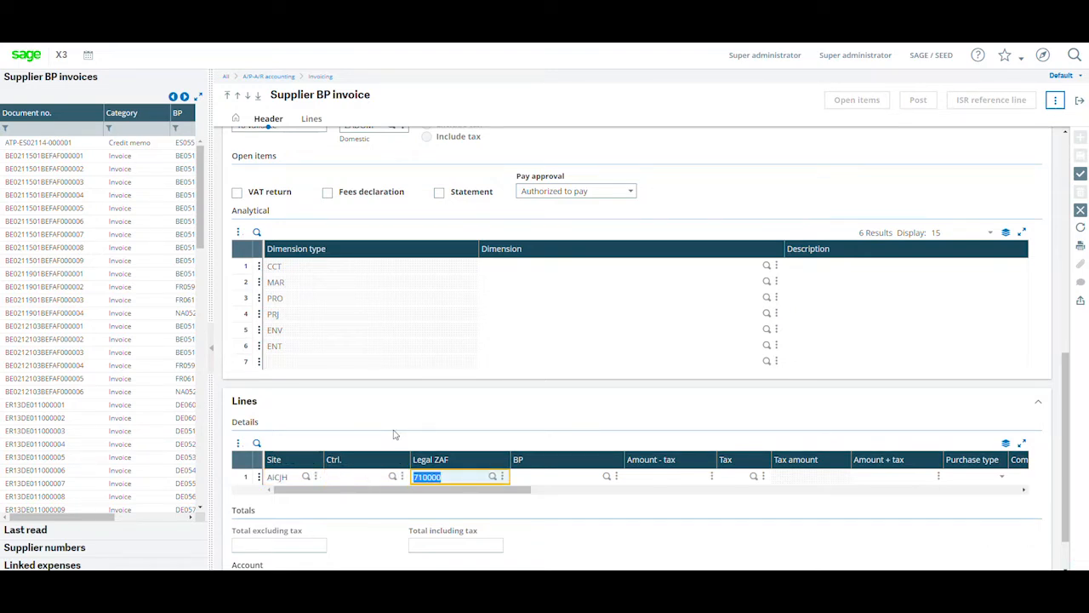
pyautogui.click(476, 477)
pyautogui.press('BackSpace')
pyautogui.press('BackSpace')
pyautogui.press('BackSpace')
pyautogui.press('BackSpace')
pyautogui.click(492, 477)
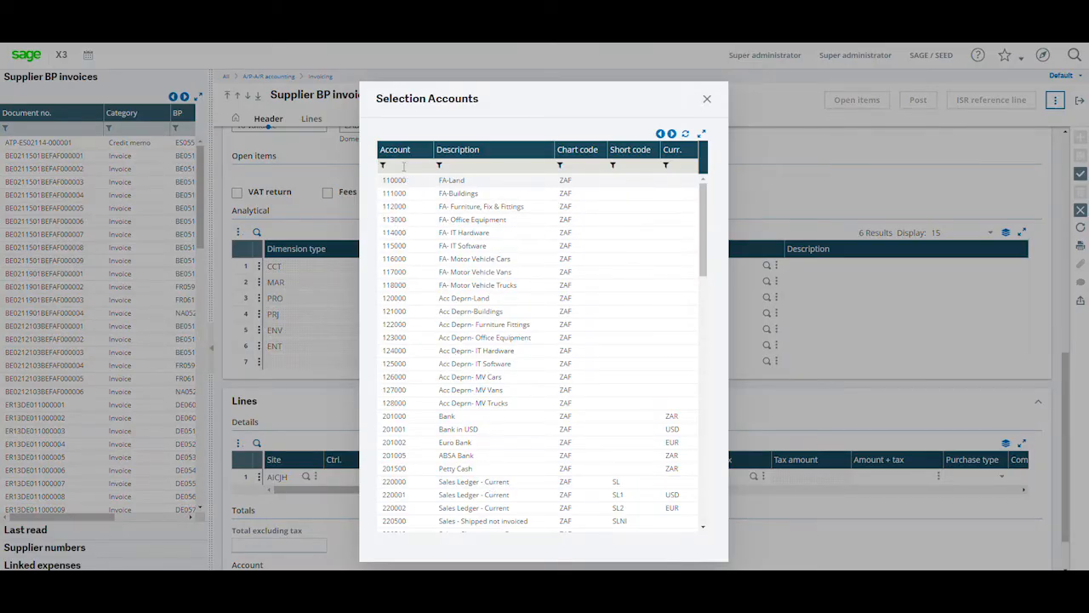
# Filter the account lookup for descriptions containing training and select account 790000 Training Expenses.
pyautogui.click(404, 166)
pyautogui.write('8')
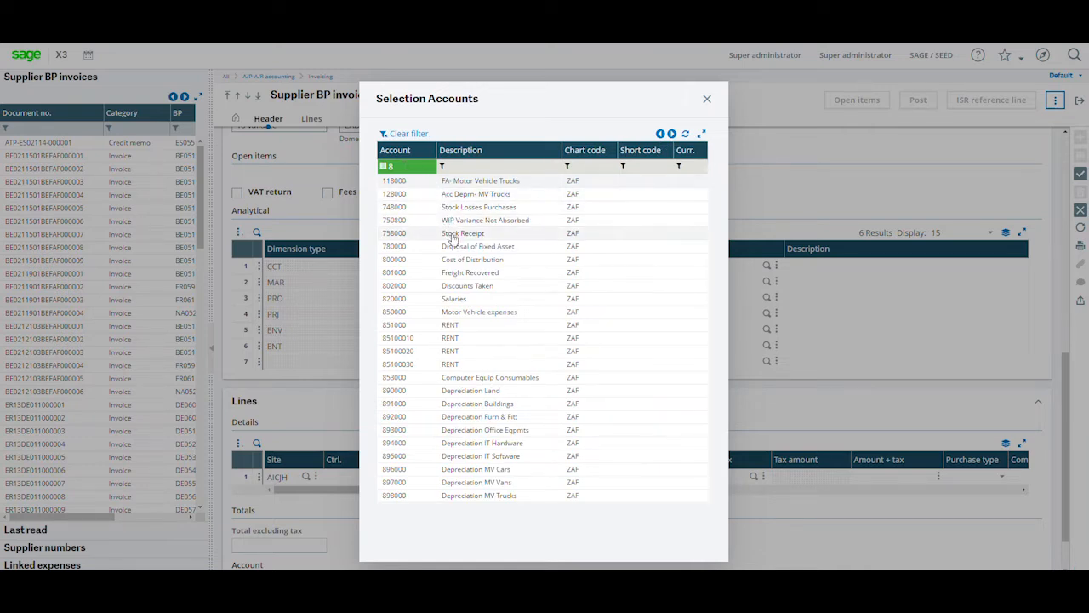
pyautogui.click(420, 167)
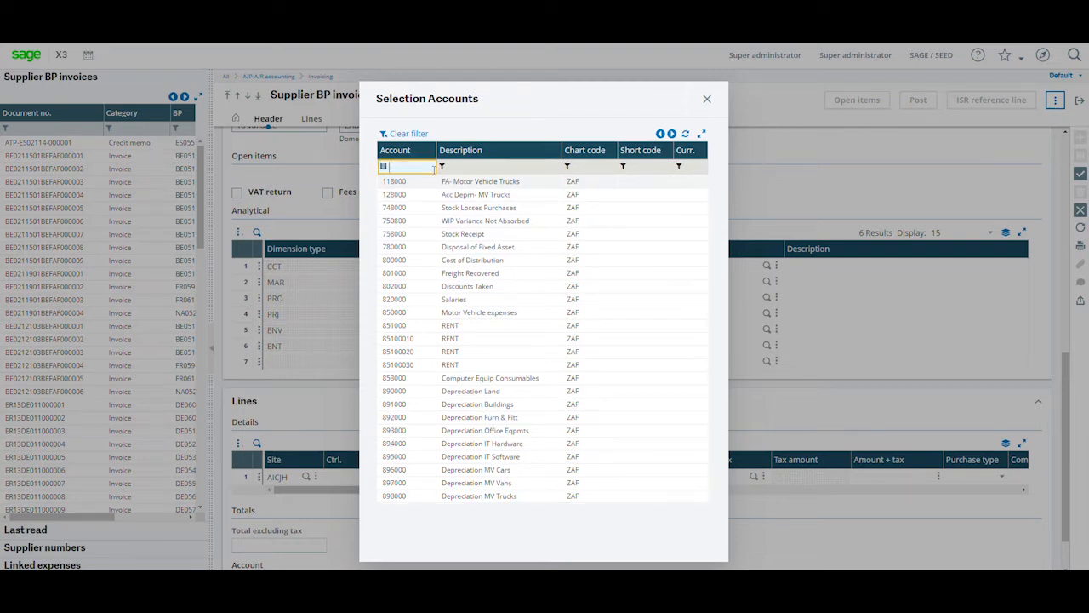
pyautogui.click(441, 166)
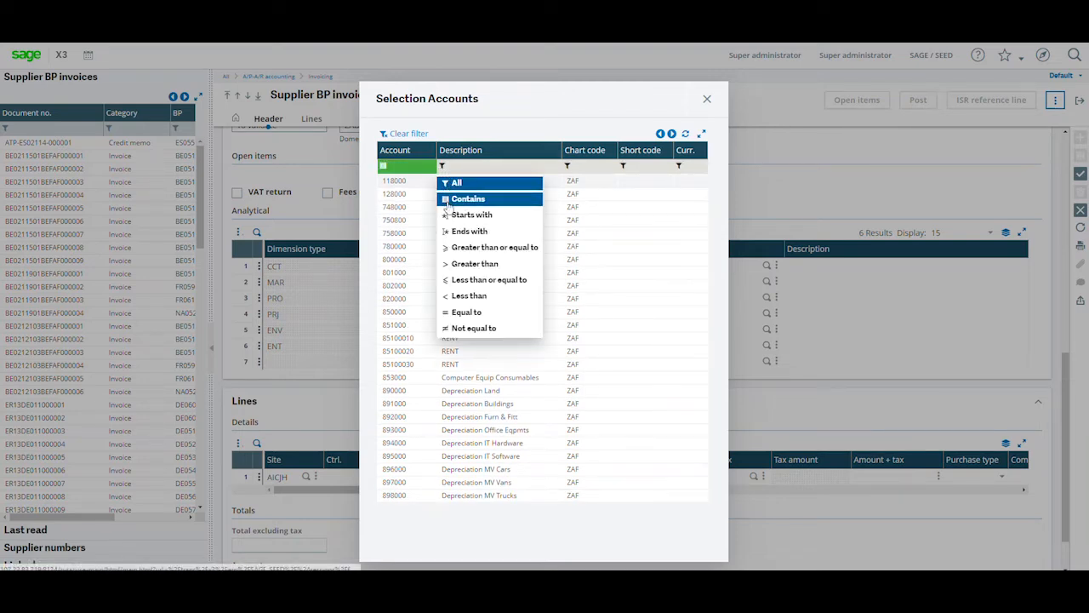
pyautogui.click(447, 203)
pyautogui.write('training')
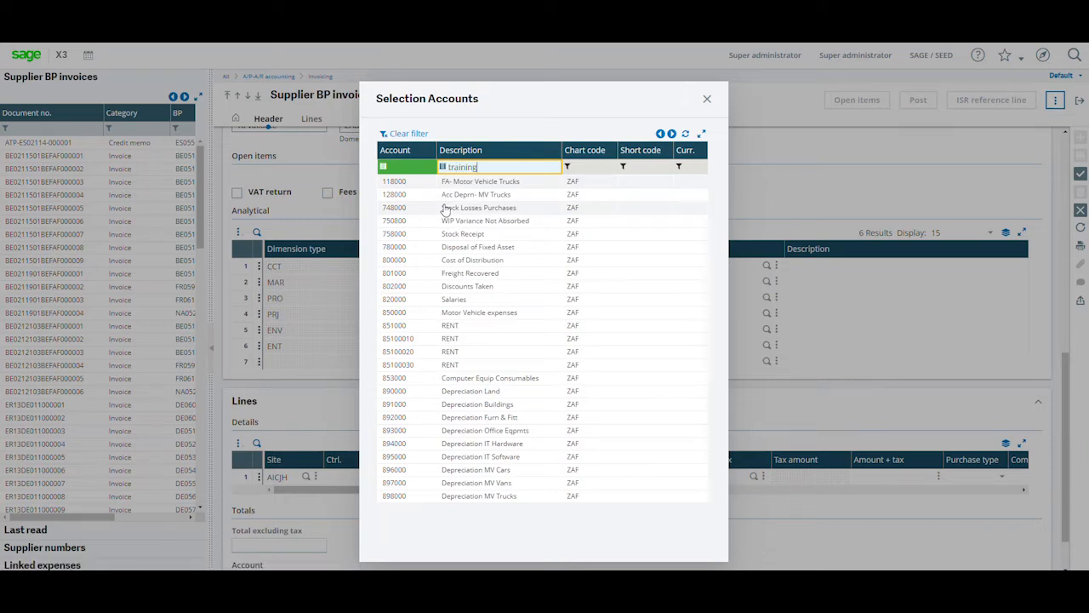
pyautogui.press('Return')
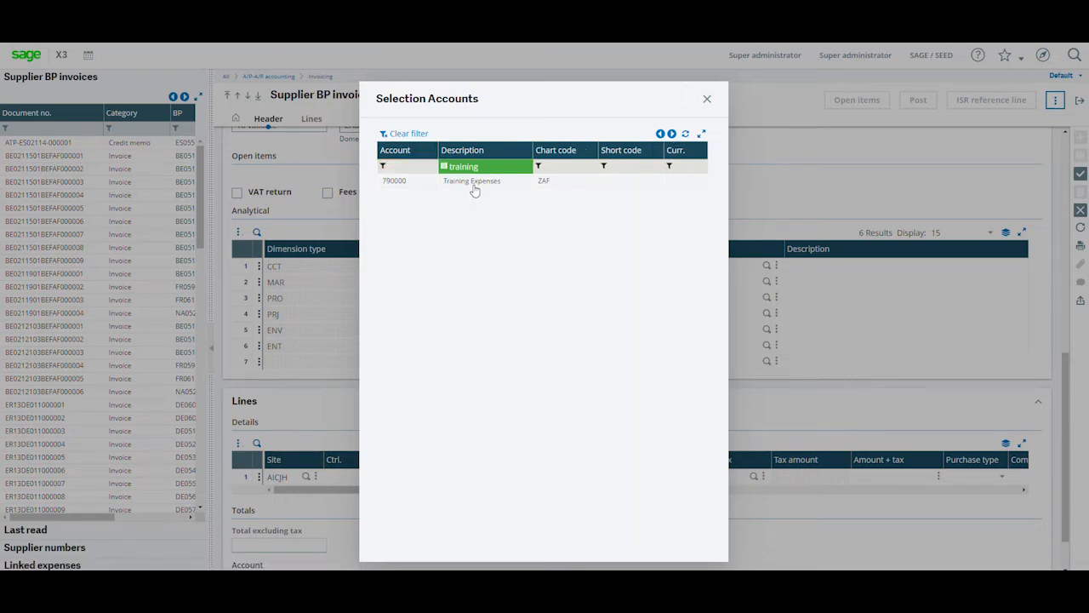
pyautogui.click(475, 183)
# Enter 8000 as the line's amount excluding tax and move on to the line comment.
pyautogui.write('8,0')
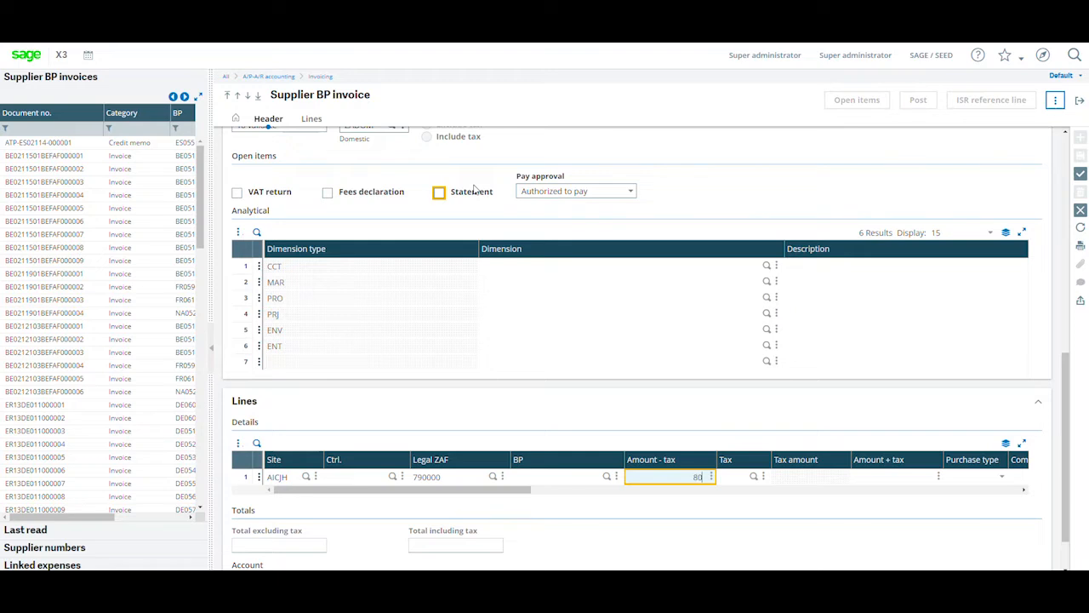
pyautogui.write('00')
pyautogui.press('Tab')
pyautogui.press('Tab')
pyautogui.press('Tab')
pyautogui.press('Tab')
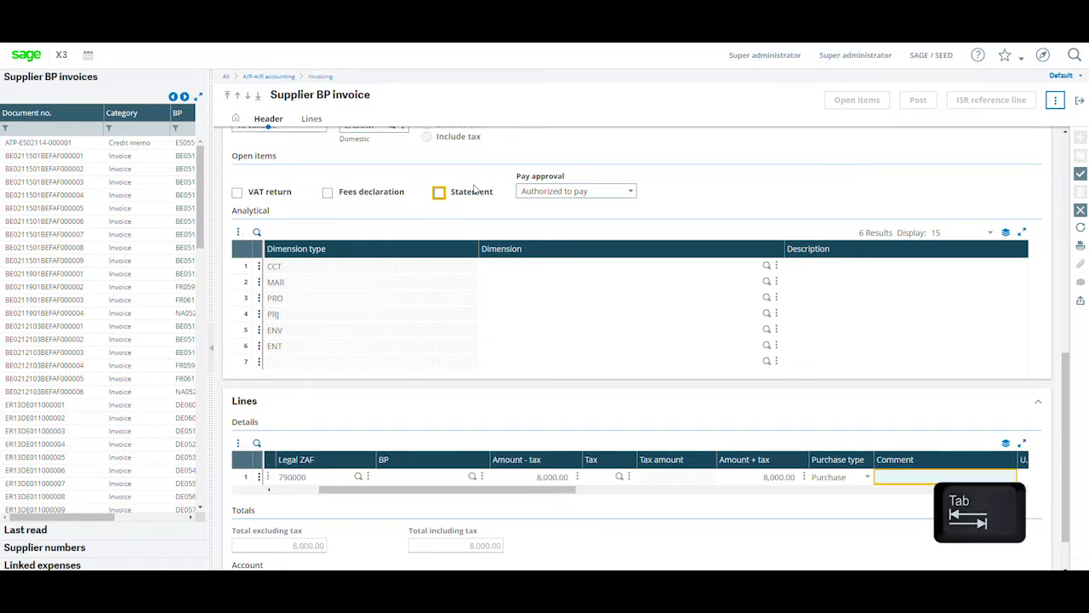
# Enter the line comment Training for Sage X3.
pyautogui.press('capslock')
pyautogui.write('Traini')
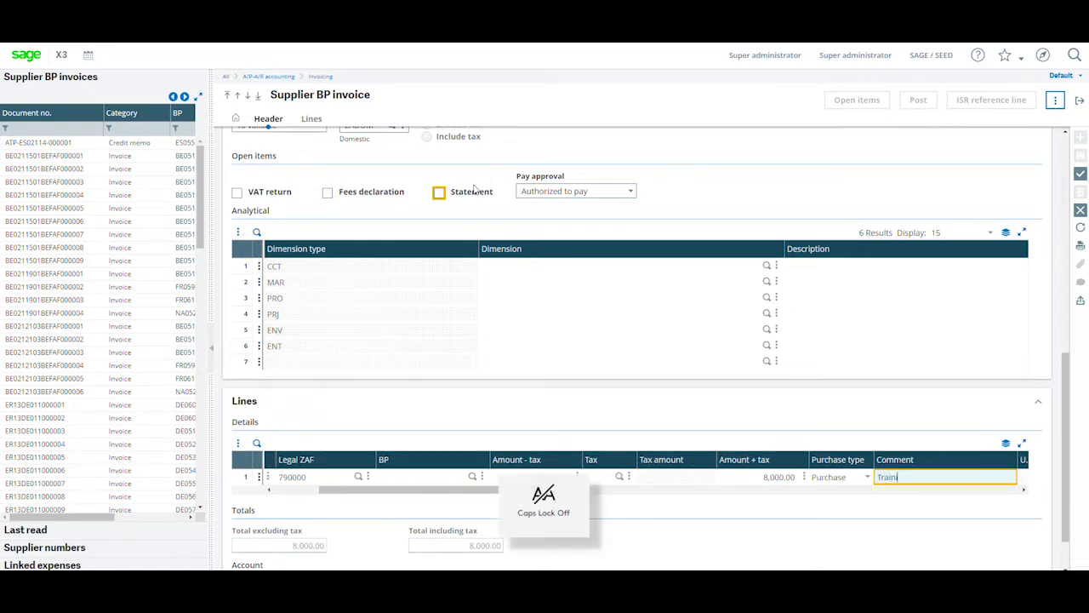
pyautogui.write('ng for Sage')
pyautogui.press('capslock')
pyautogui.write('X')
pyautogui.press('capslock')
pyautogui.write('3')
pyautogui.press('Tab')
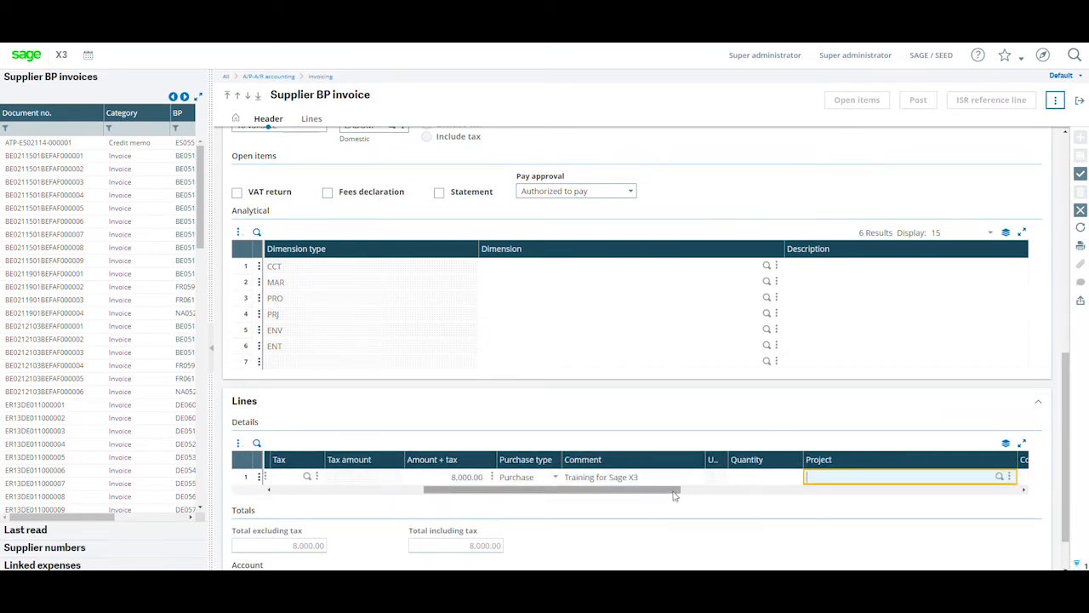
# Try to save the invoice after tabbing past line 1, and remove the empty second line.
pyautogui.press('Tab')
pyautogui.press('Tab')
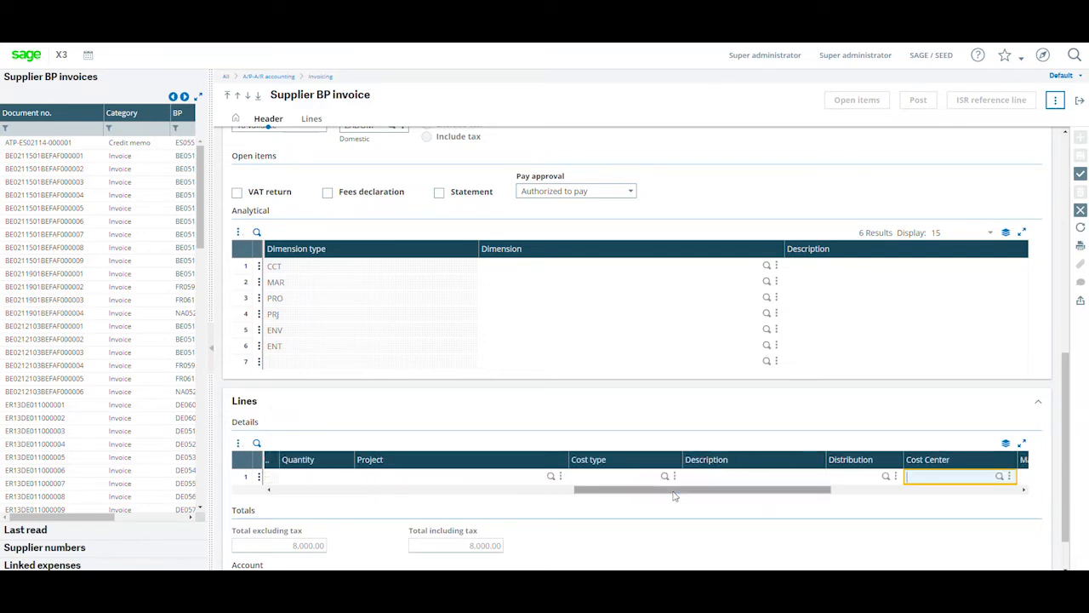
pyautogui.press('Tab')
pyautogui.press('Tab')
pyautogui.press('Tab')
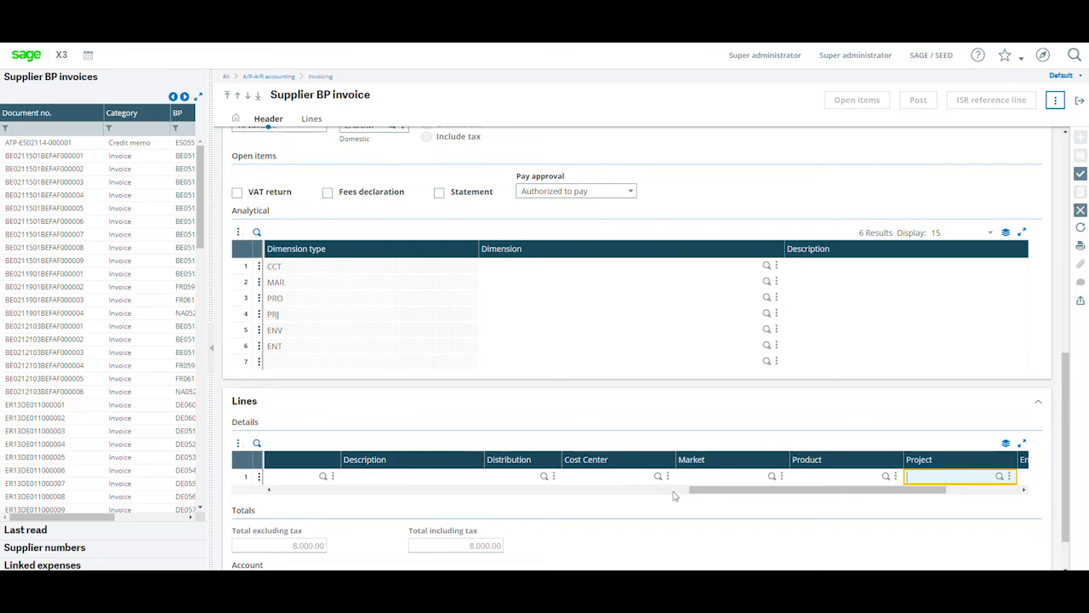
pyautogui.press('Tab')
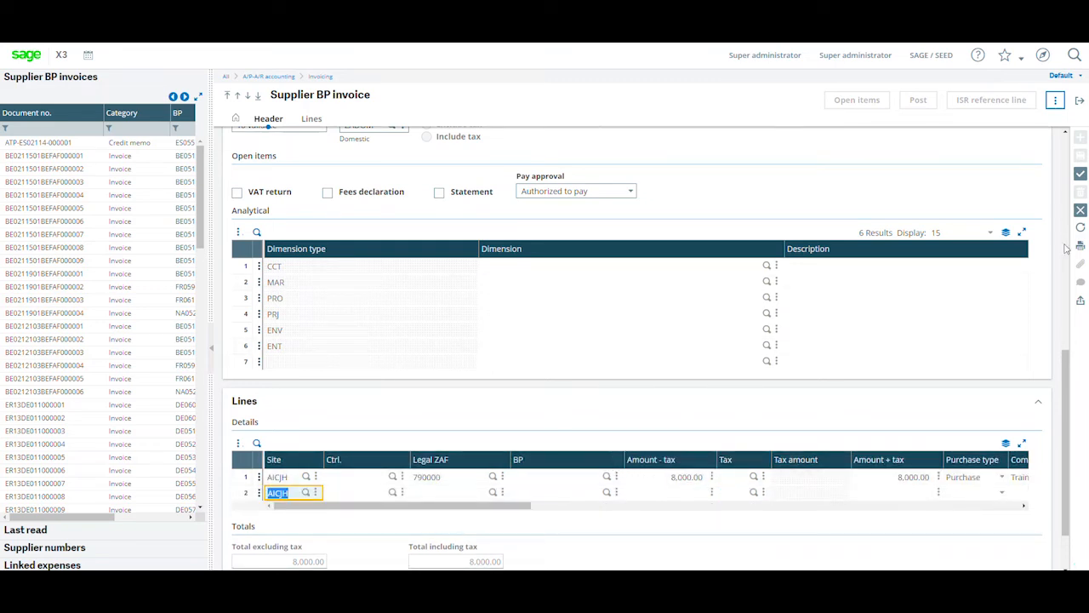
pyautogui.click(1080, 175)
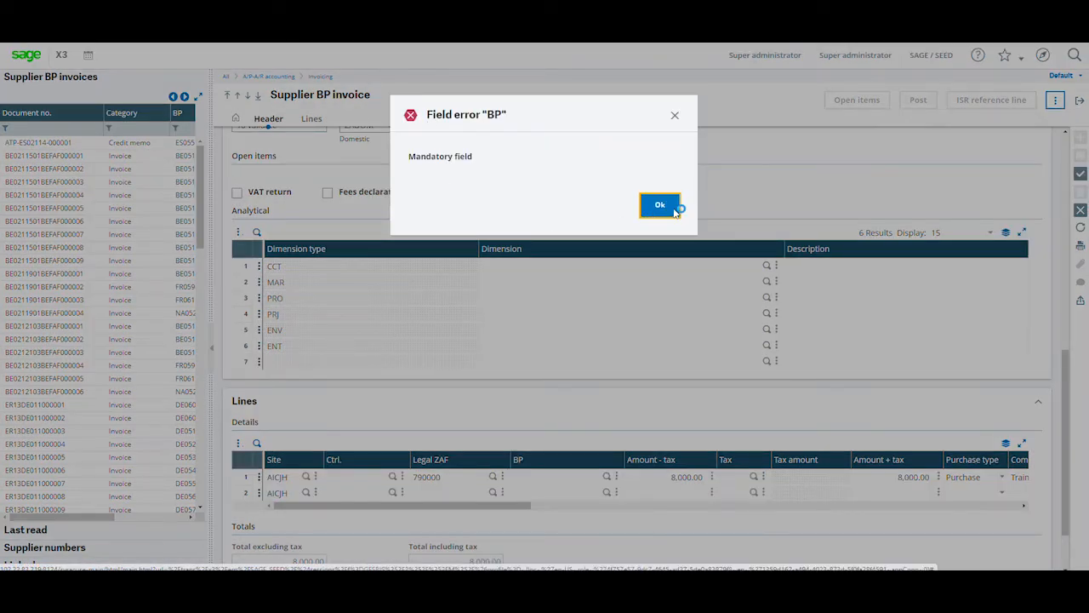
pyautogui.click(673, 210)
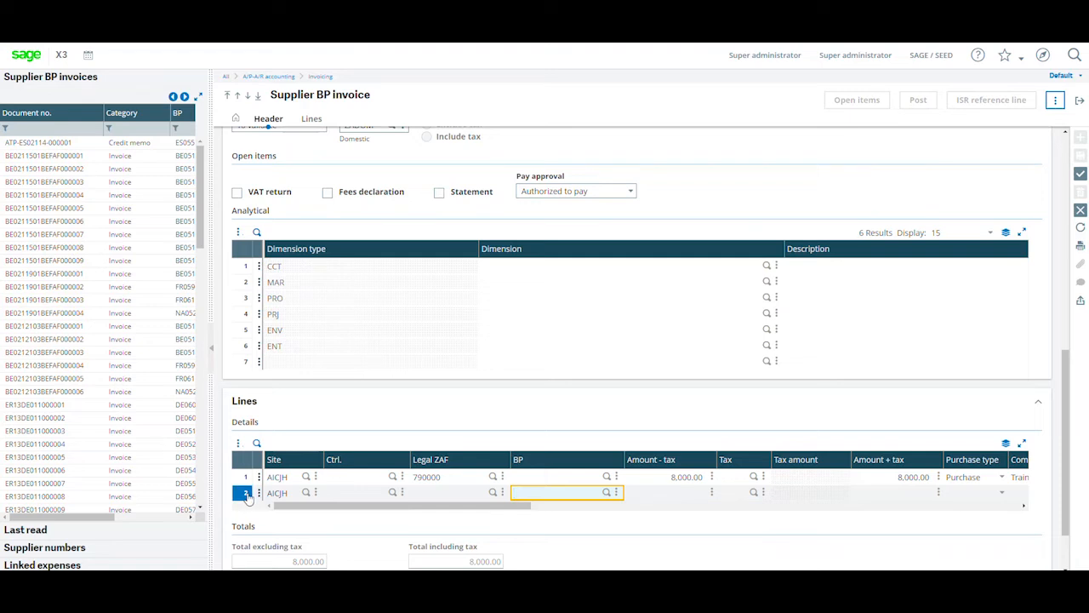
pyautogui.press('Escape')
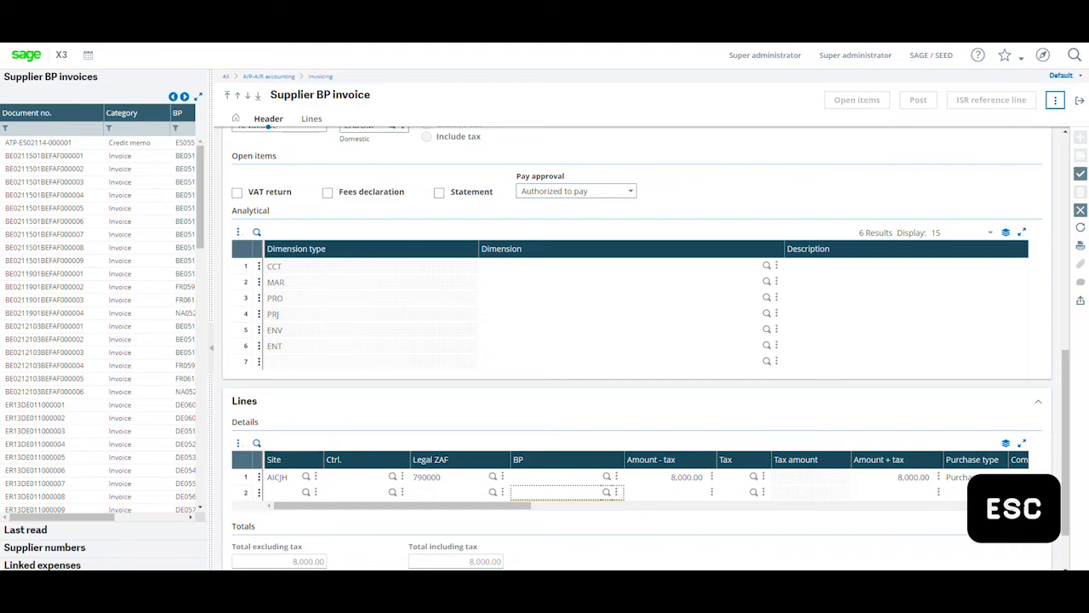
# Save the invoice, accepting the warning about totals differing from the header.
pyautogui.click(1081, 173)
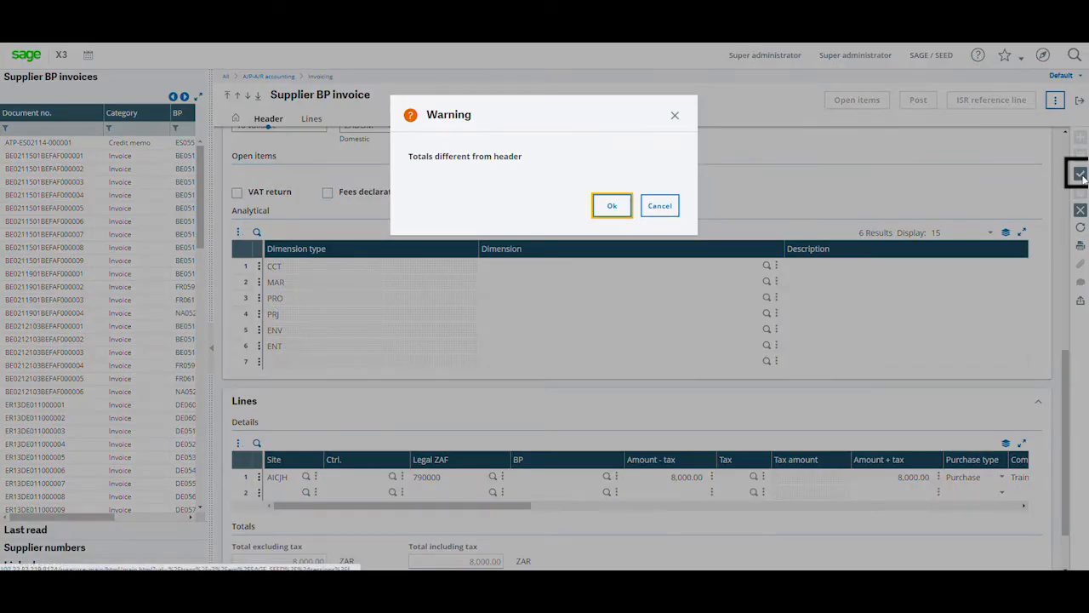
pyautogui.click(611, 207)
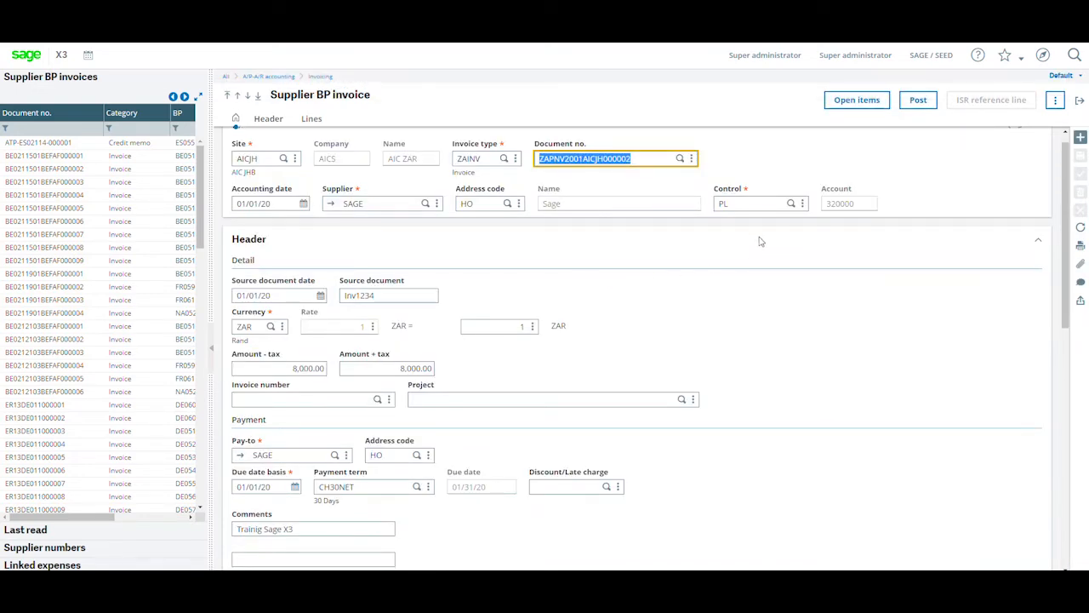
# Post the invoice and confirm its validation.
pyautogui.scroll(-5, 711, 205)
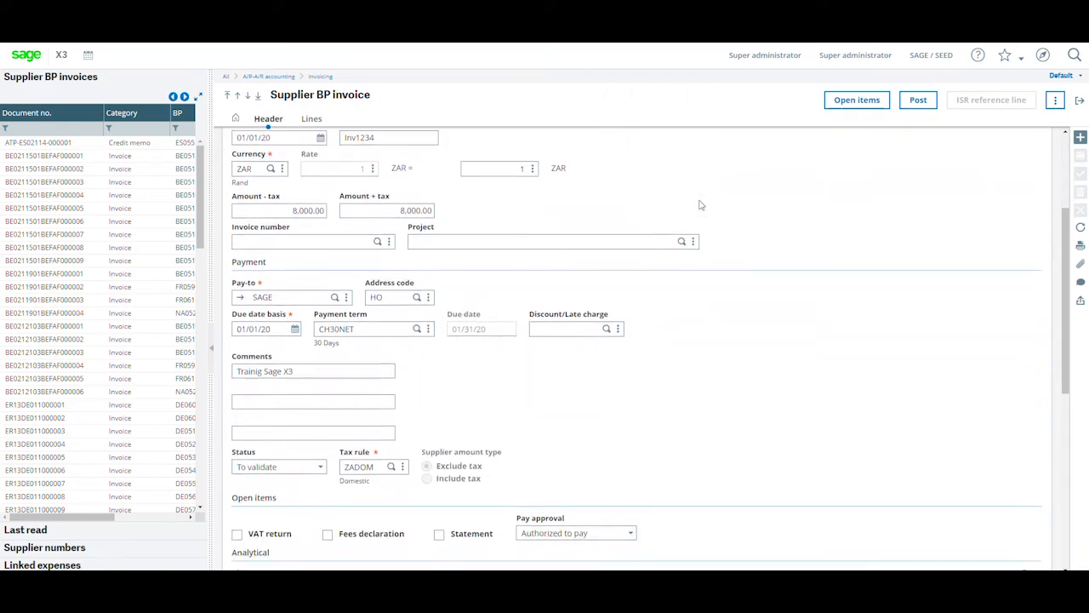
pyautogui.scroll(-2, 701, 206)
pyautogui.scroll(3, 697, 256)
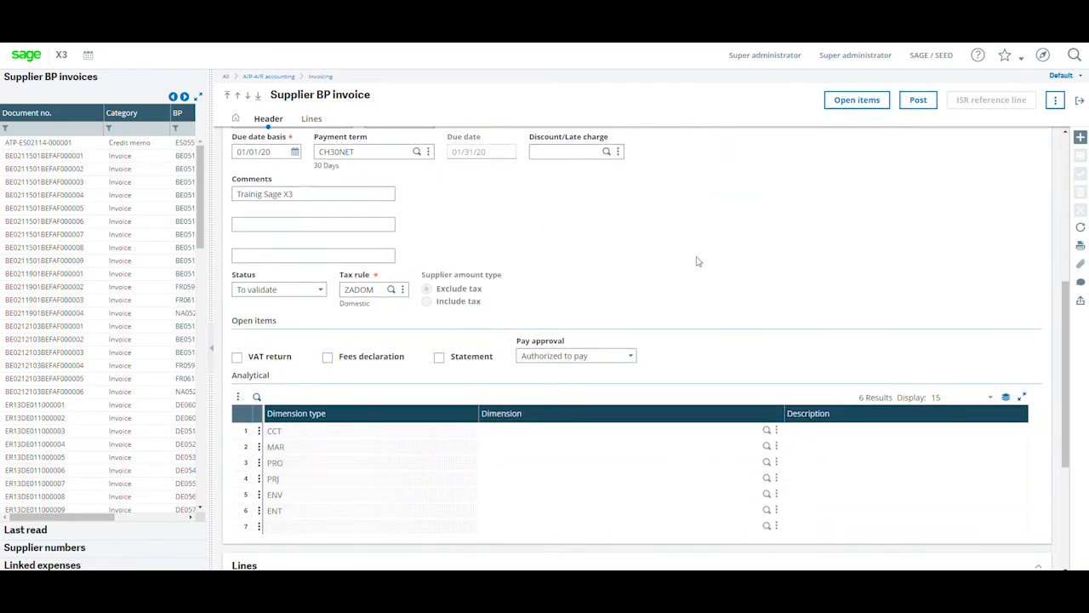
pyautogui.scroll(5, 696, 261)
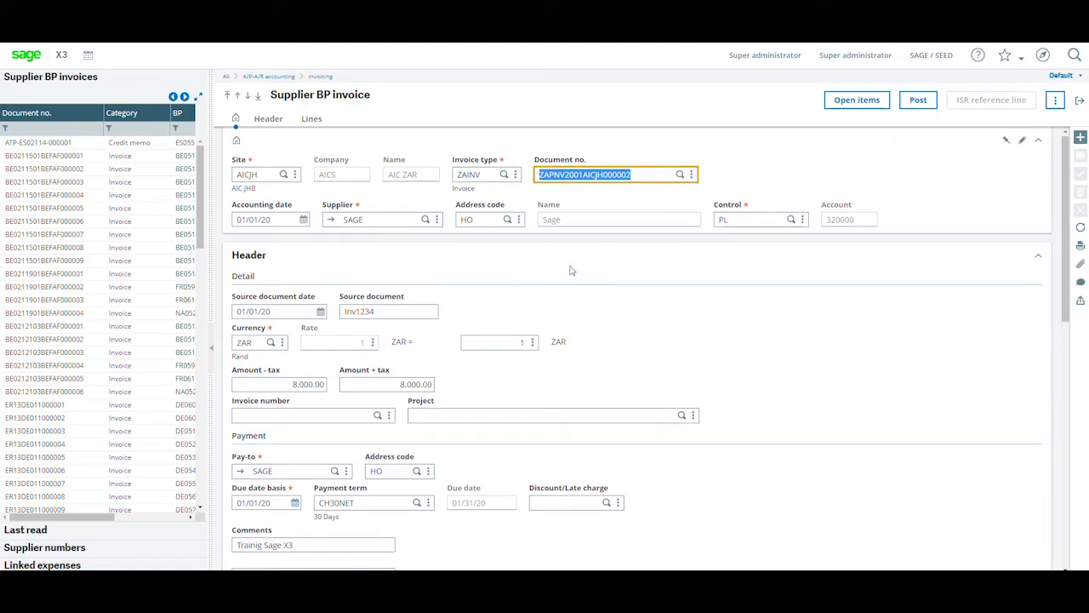
pyautogui.click(919, 102)
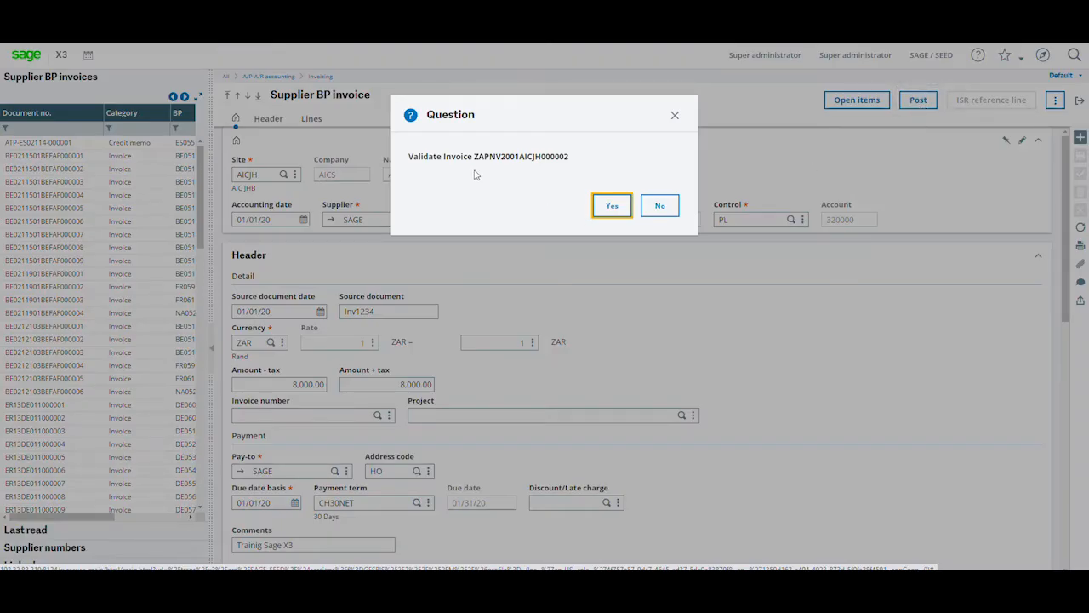
pyautogui.click(610, 207)
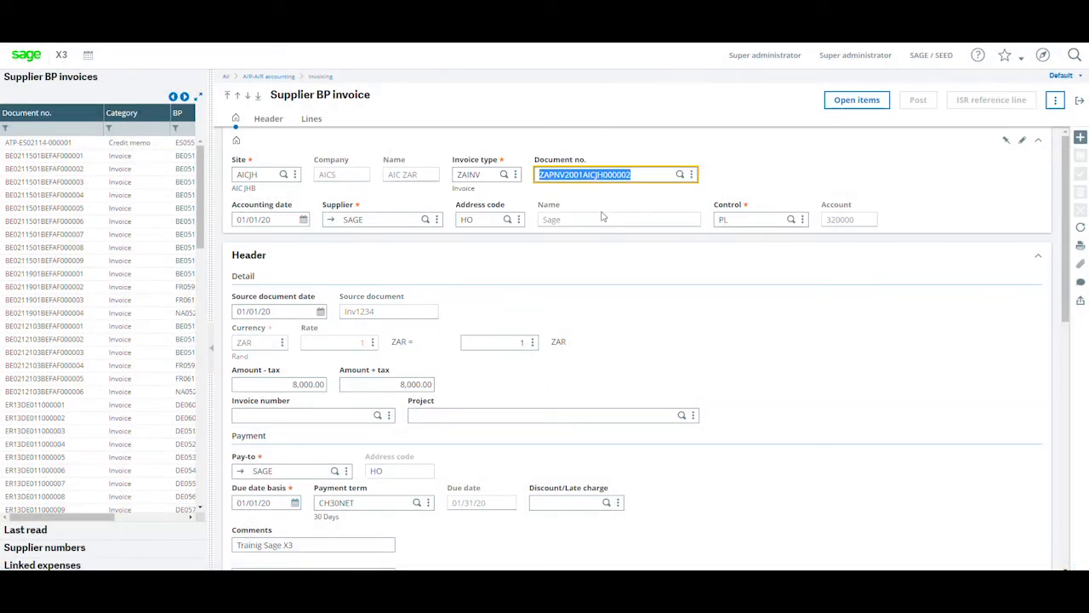
# View the invoice's accounting document and the Last read invoice list.
pyautogui.click(1056, 101)
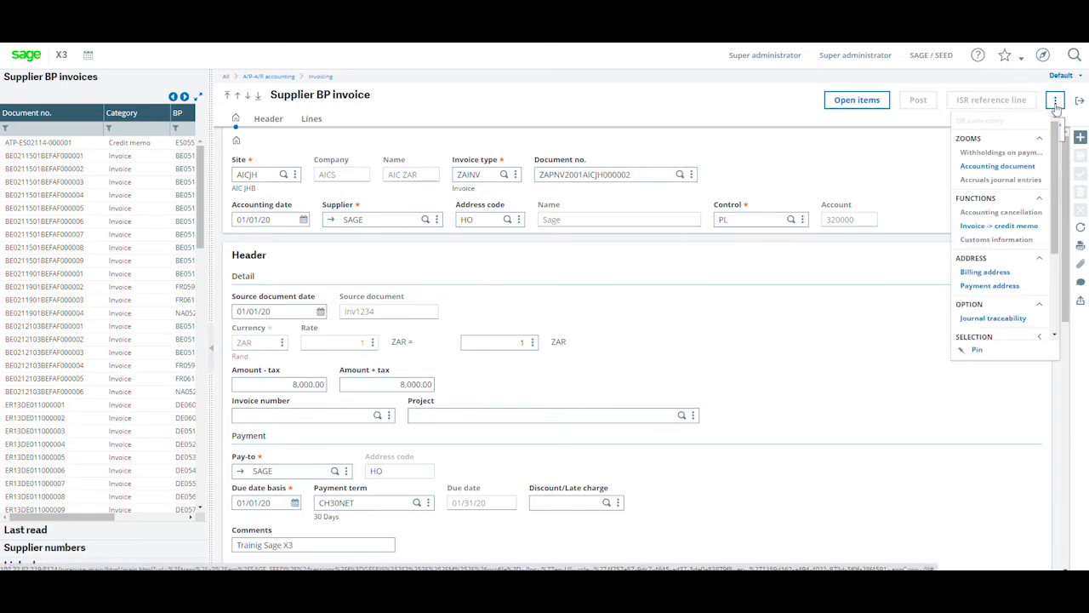
pyautogui.click(1010, 170)
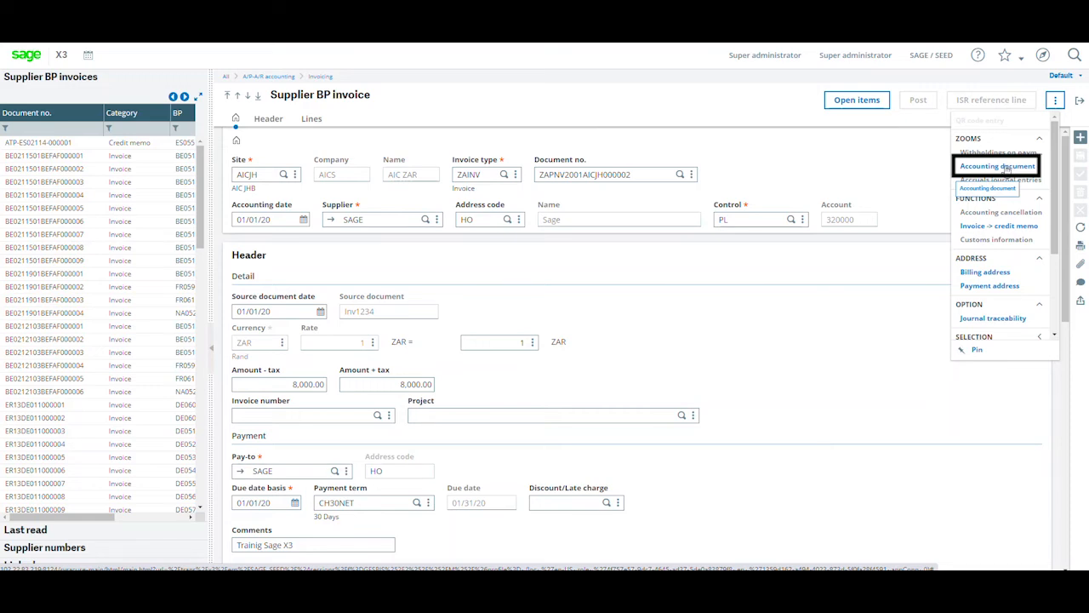
pyautogui.click(840, 171)
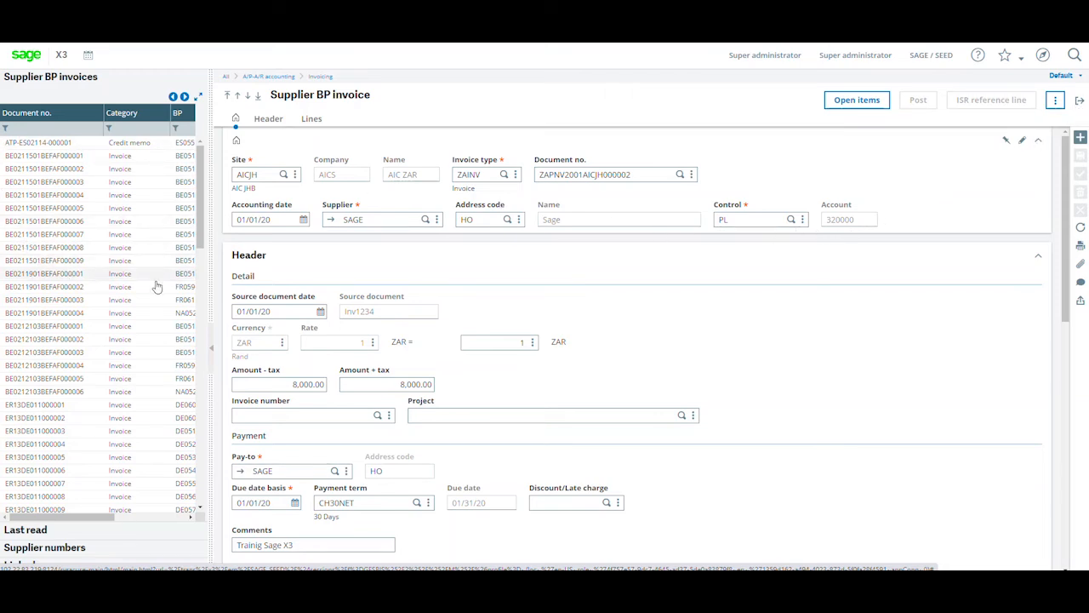
pyautogui.click(75, 129)
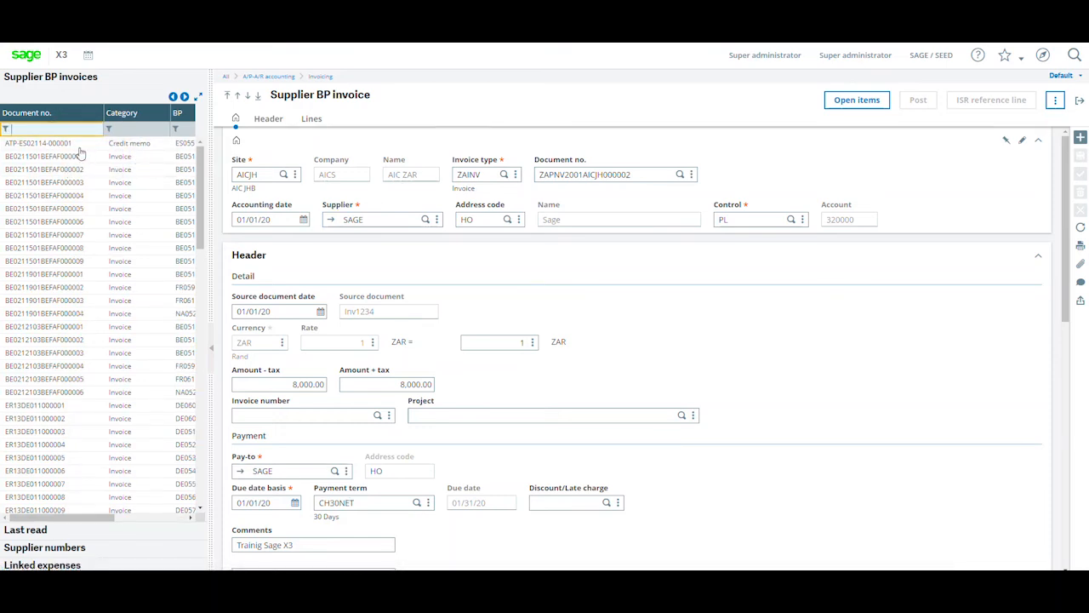
pyautogui.click(60, 531)
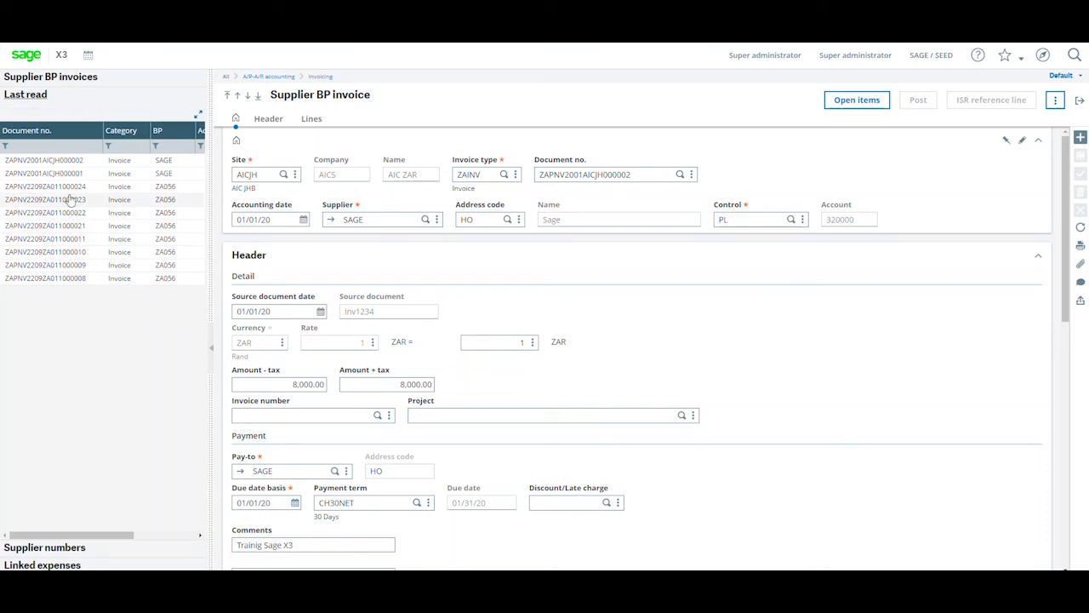
# Open the invoice's open items and review their payment columns before closing.
pyautogui.click(846, 102)
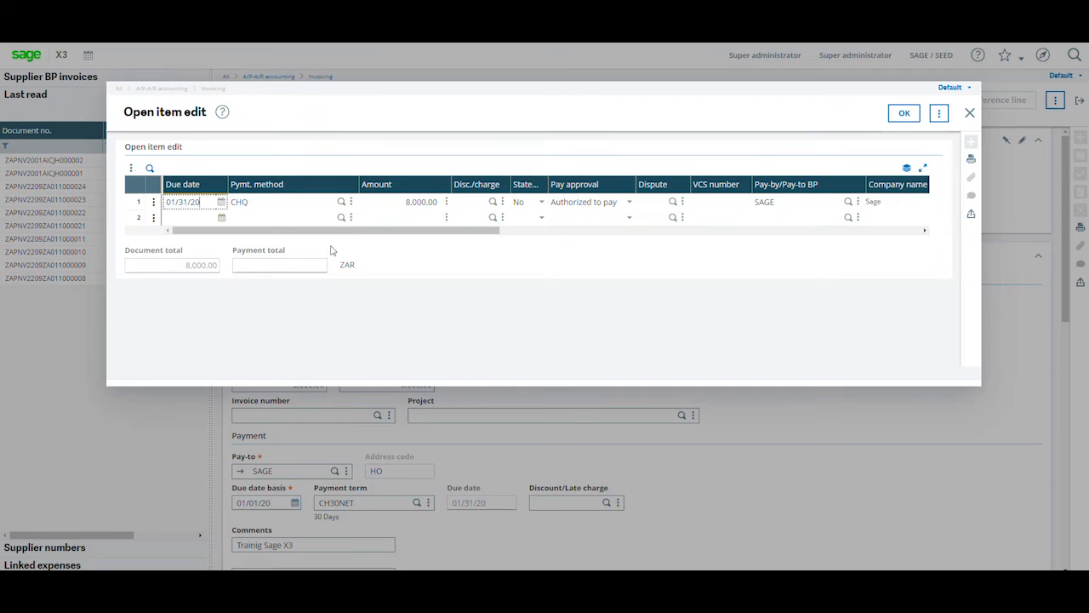
pyautogui.moveTo(292, 232); pyautogui.dragTo(591, 235)
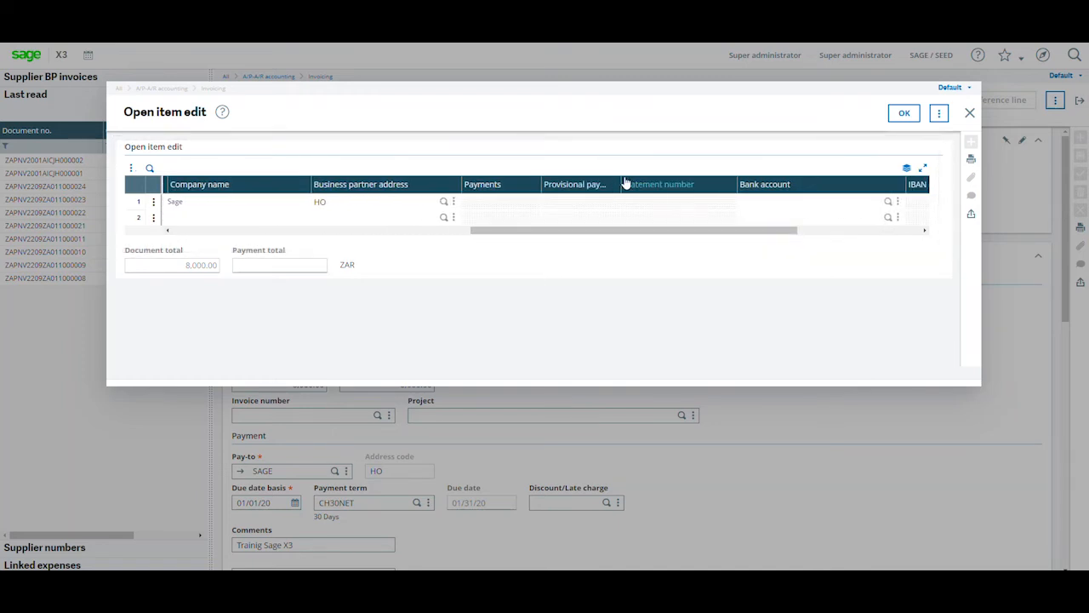
pyautogui.moveTo(621, 184); pyautogui.dragTo(659, 182)
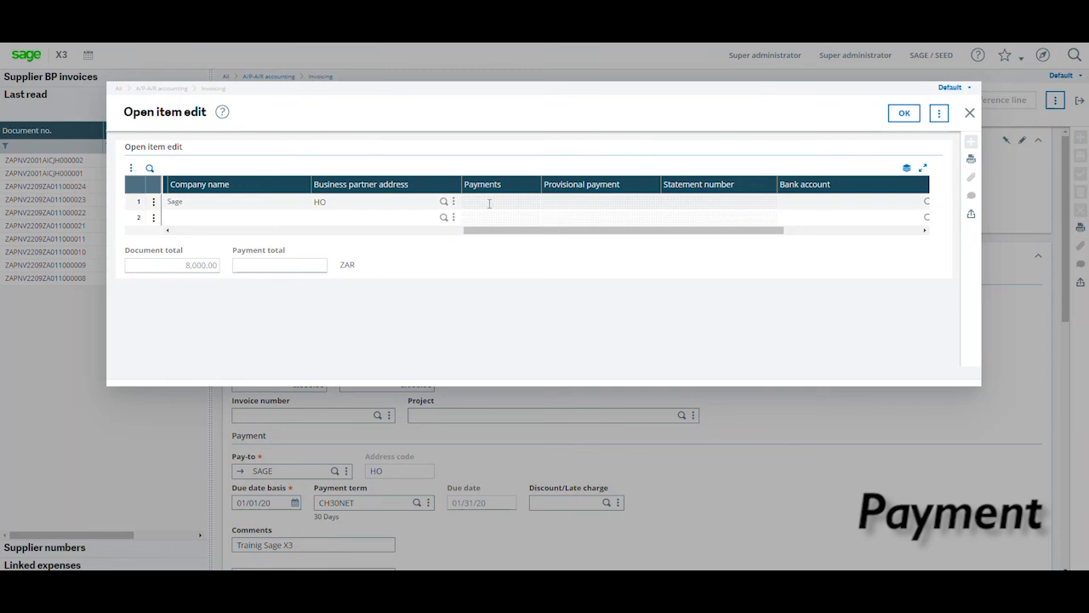
pyautogui.moveTo(537, 231); pyautogui.dragTo(674, 232)
pyautogui.click(970, 113)
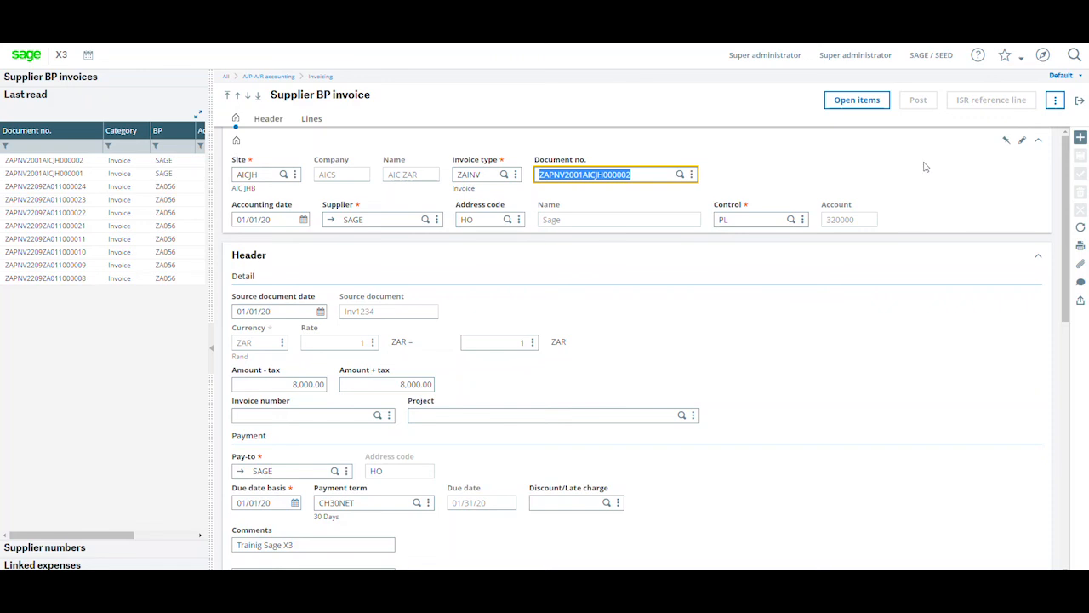